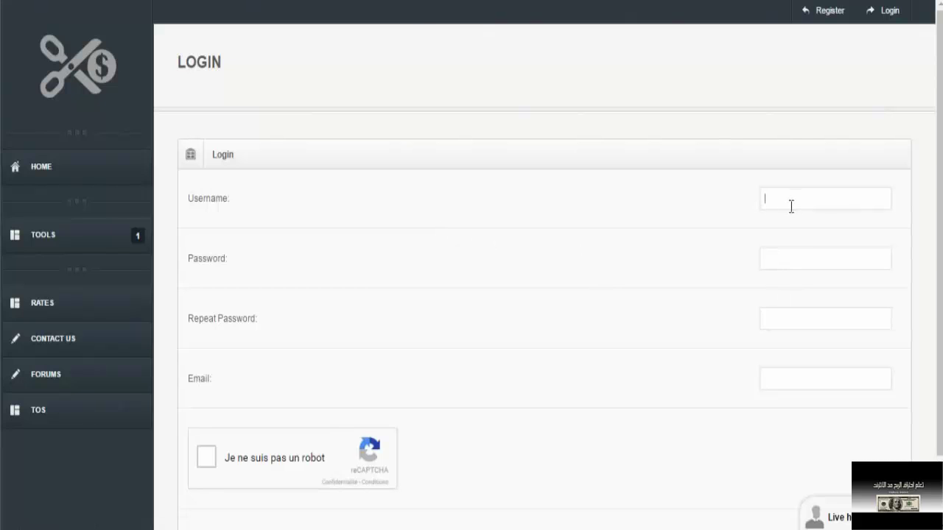
Examine the registration form's username, password, repeat password and email fields and its reCAPTCHA image challenge.
left_click(786, 266)
left_click(823, 324)
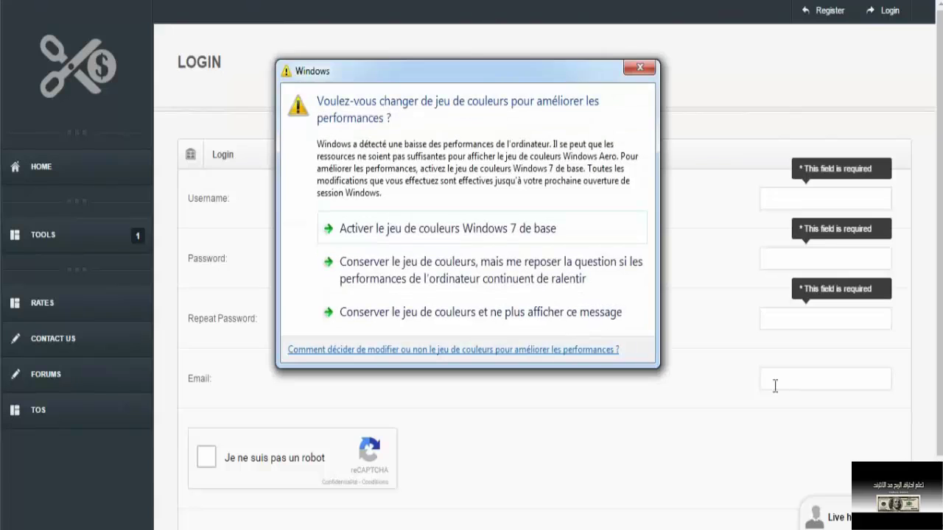
left_click(640, 72)
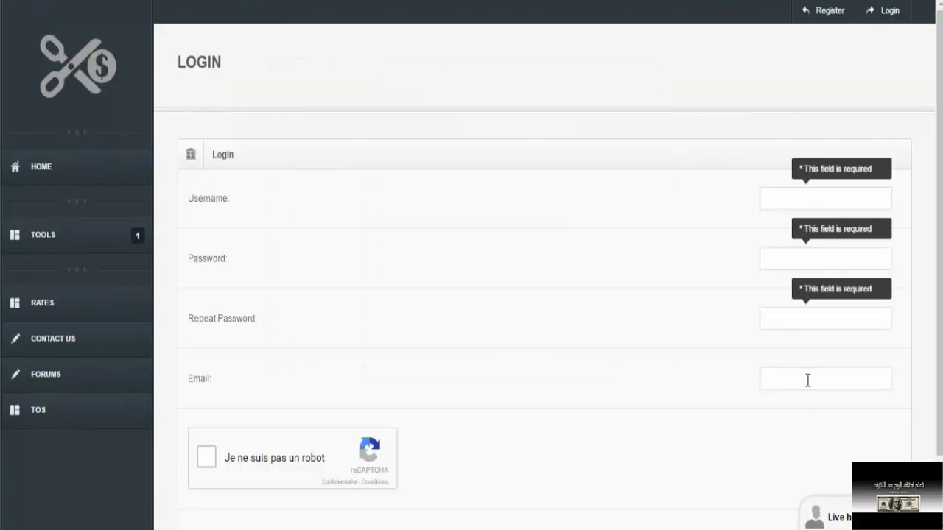
scroll(622, 389, "down", 1)
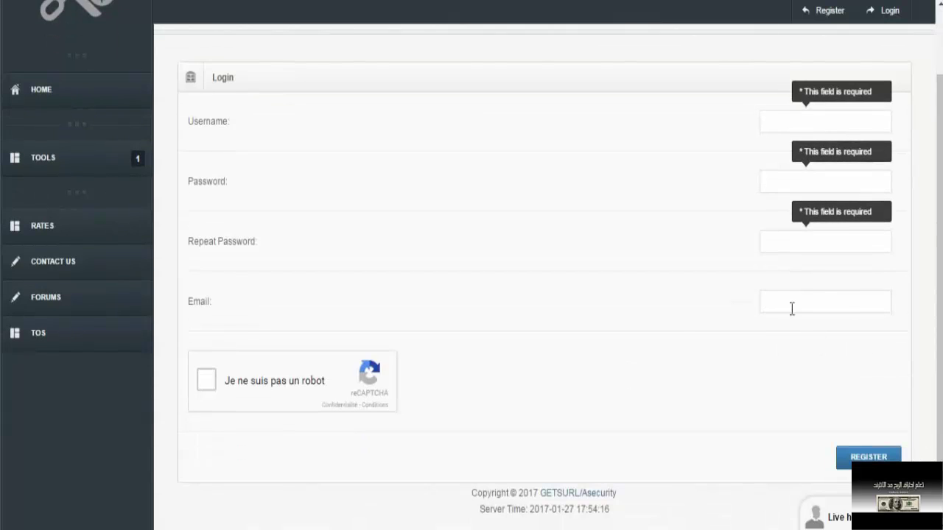
left_click(206, 391)
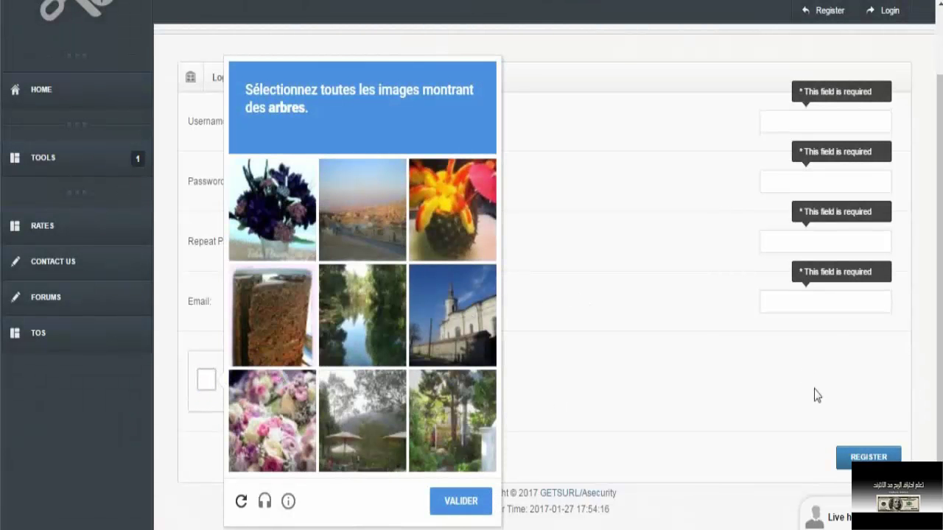
left_click(802, 370)
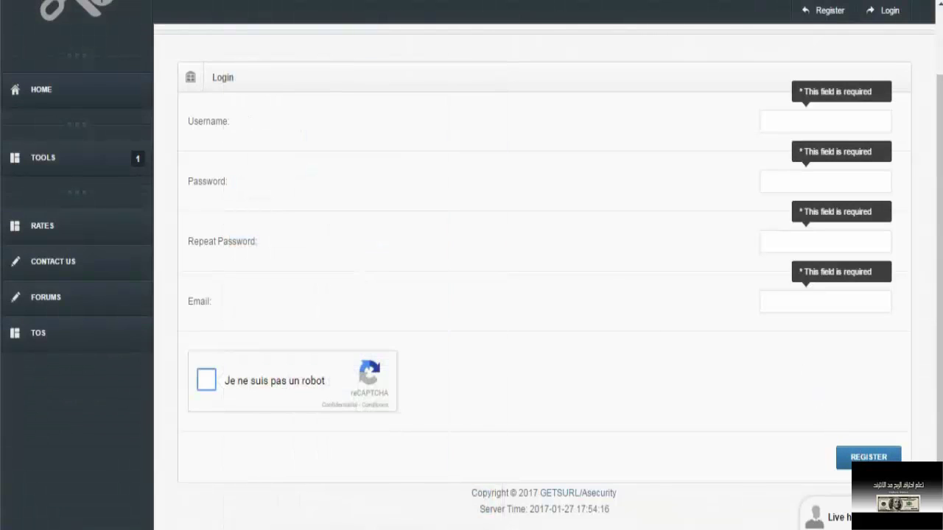
Open the login page, enter the account username and password, and enable the option to stay logged in.
left_click(887, 20)
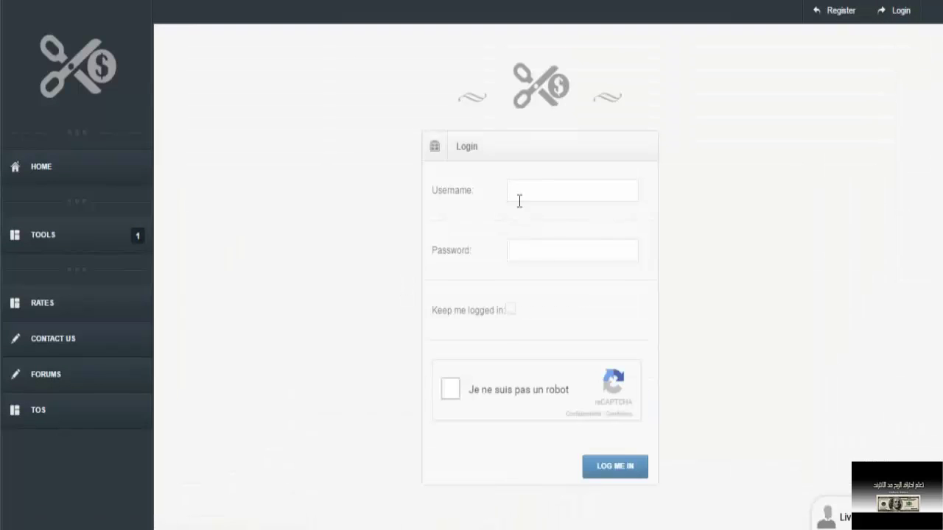
left_click(520, 190)
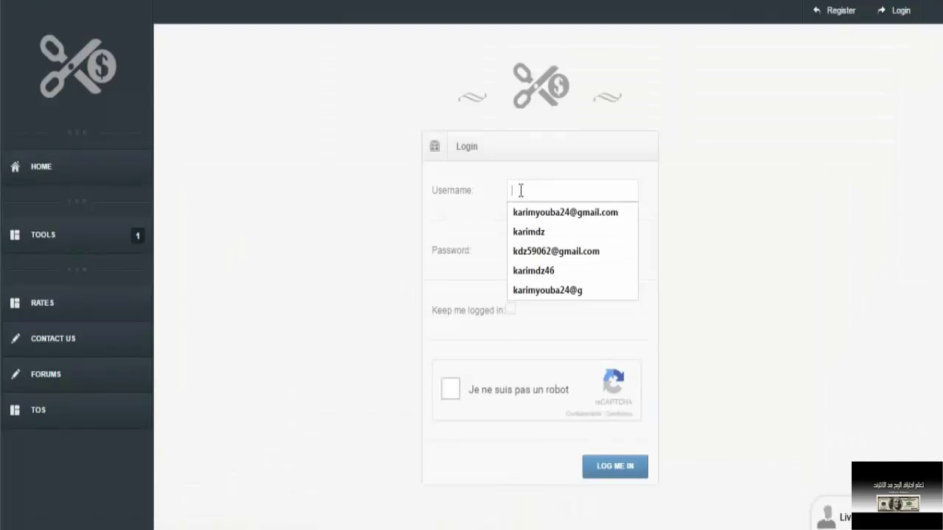
left_click(541, 231)
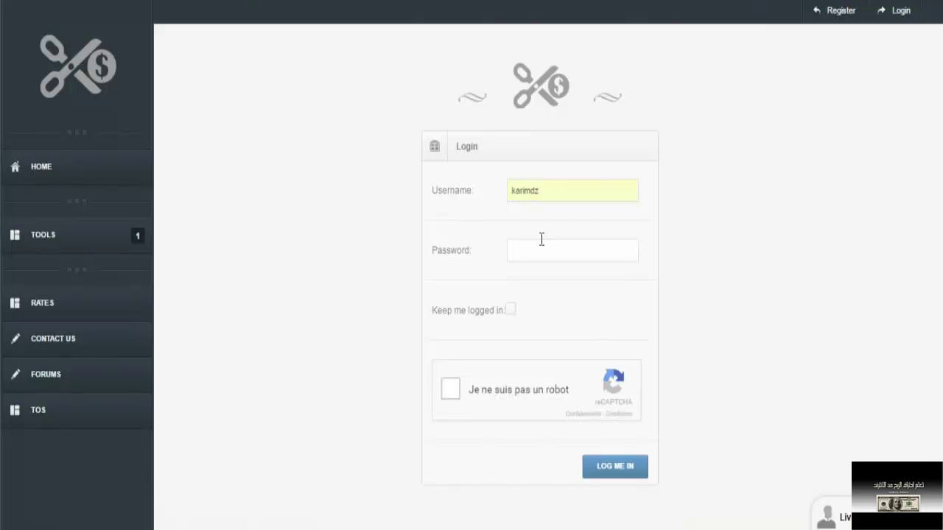
left_click(542, 241)
type("**************")
left_click(510, 311)
Solve the reCAPTCHA by selecting the house images and log in to the account.
left_click(457, 393)
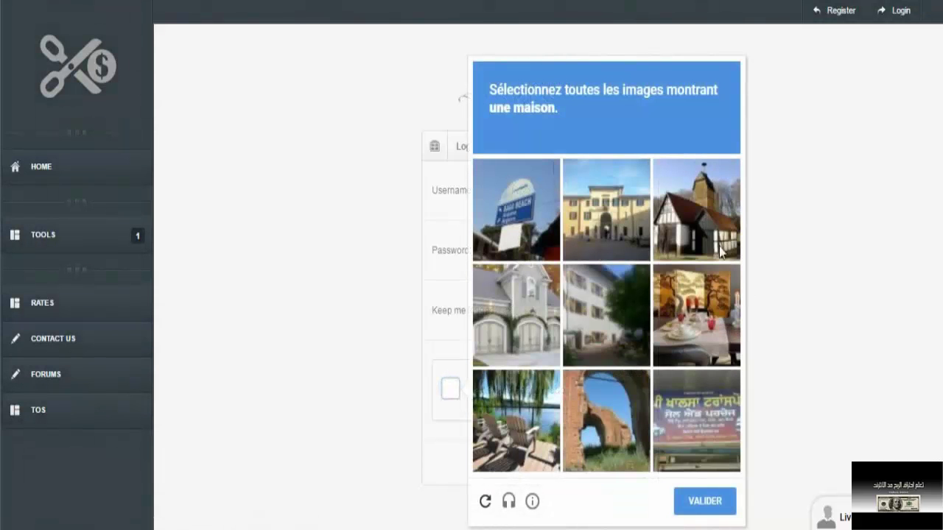
left_click(696, 214)
left_click(534, 326)
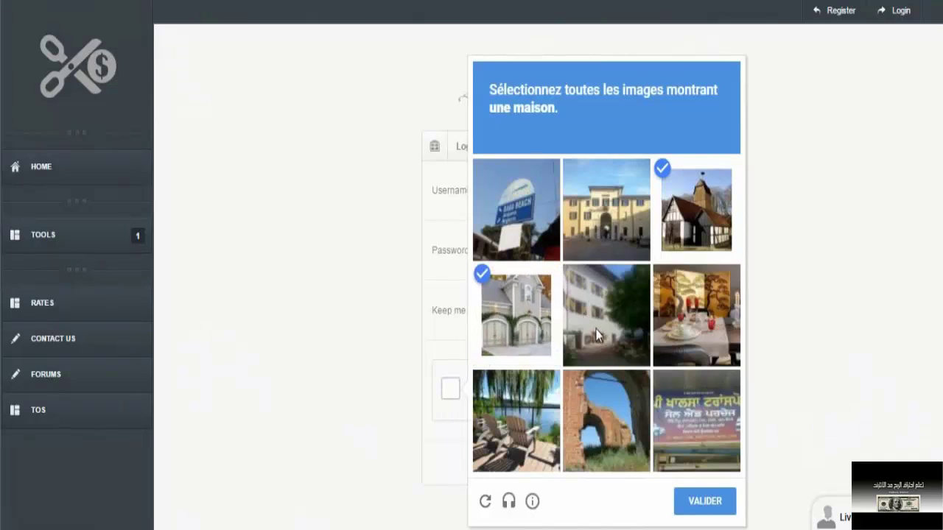
left_click(597, 336)
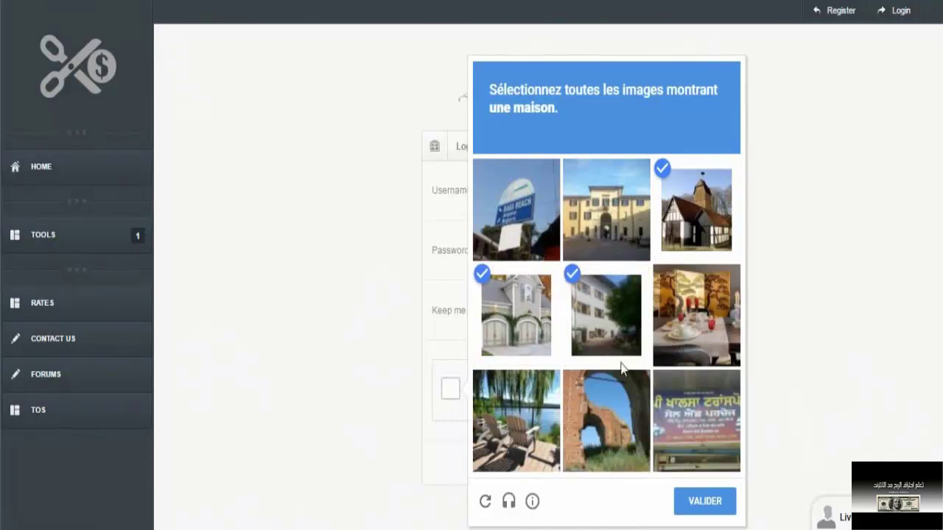
left_click(691, 516)
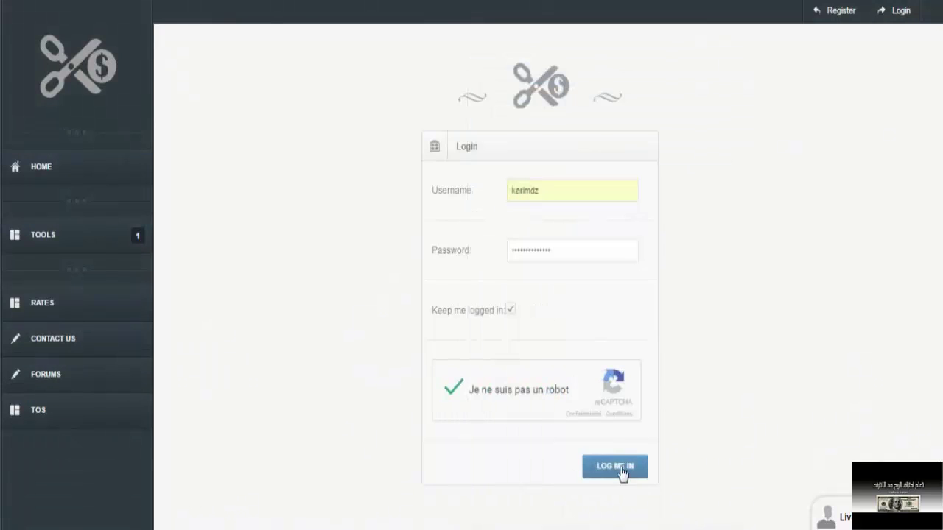
left_click(623, 471)
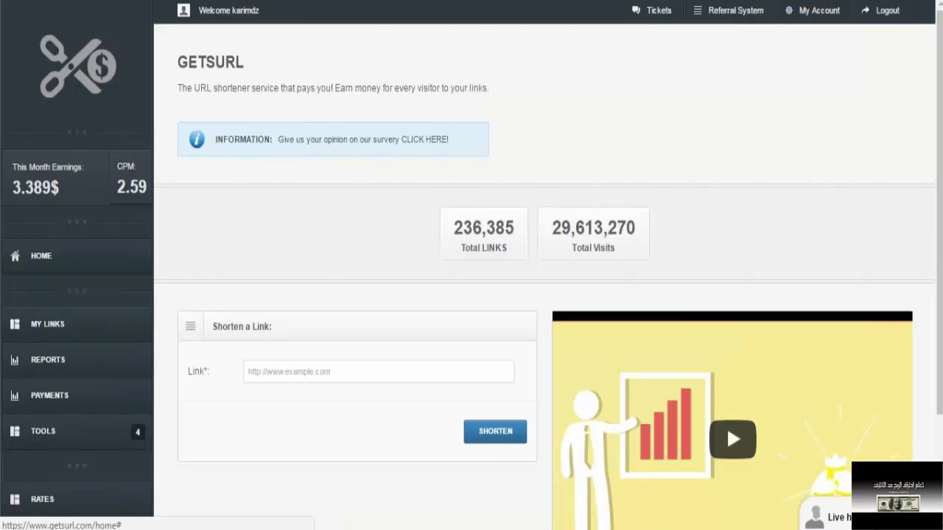
Open the live help chat window and close it again.
left_click(836, 517)
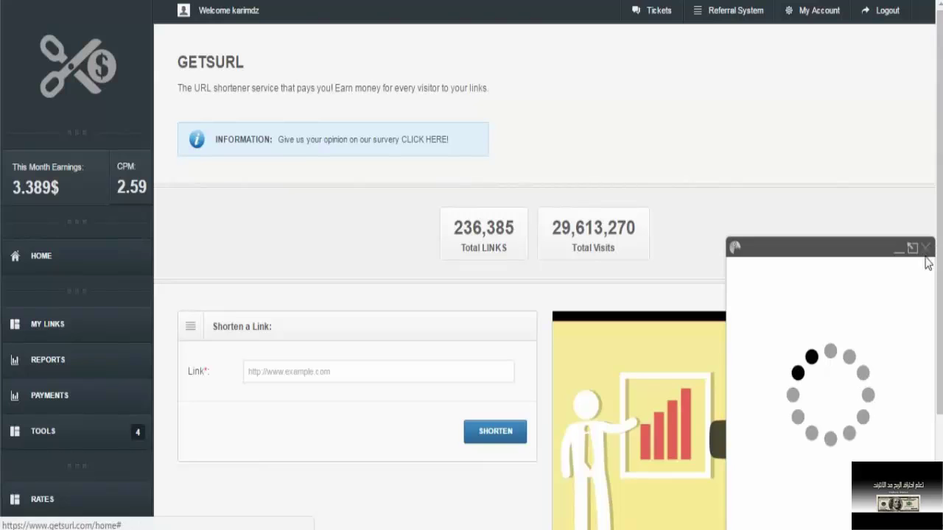
left_click(924, 248)
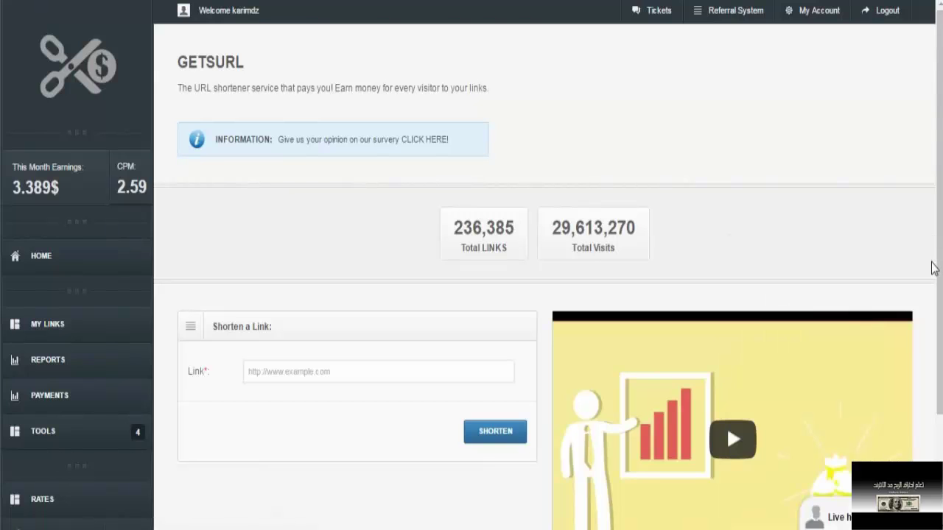
Open the account's list of shortened links and examine the skips and earnings of each link.
scroll(260, 199, "down", 2)
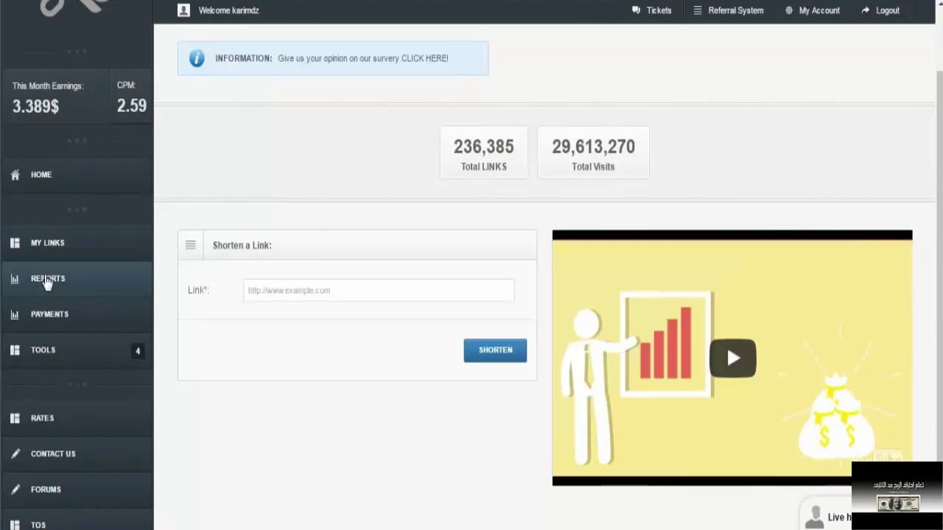
left_click(33, 249)
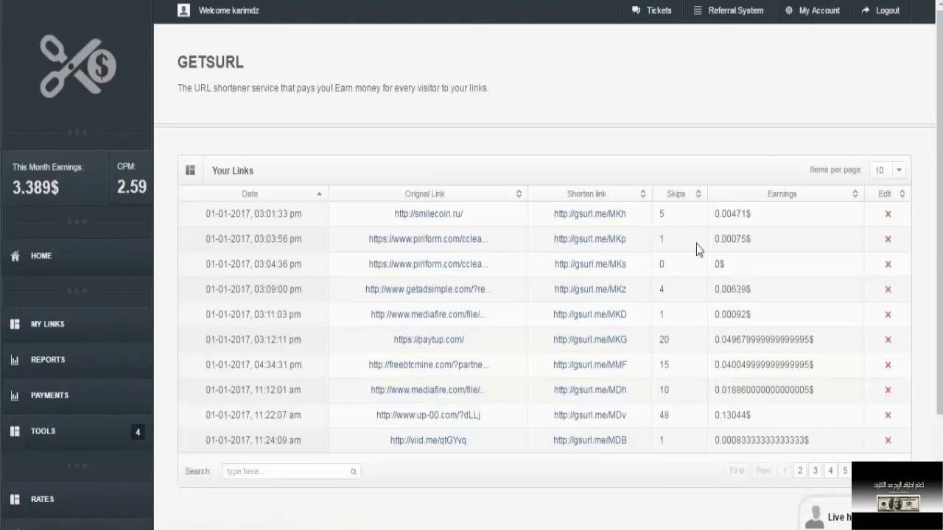
scroll(796, 380, "down", 1)
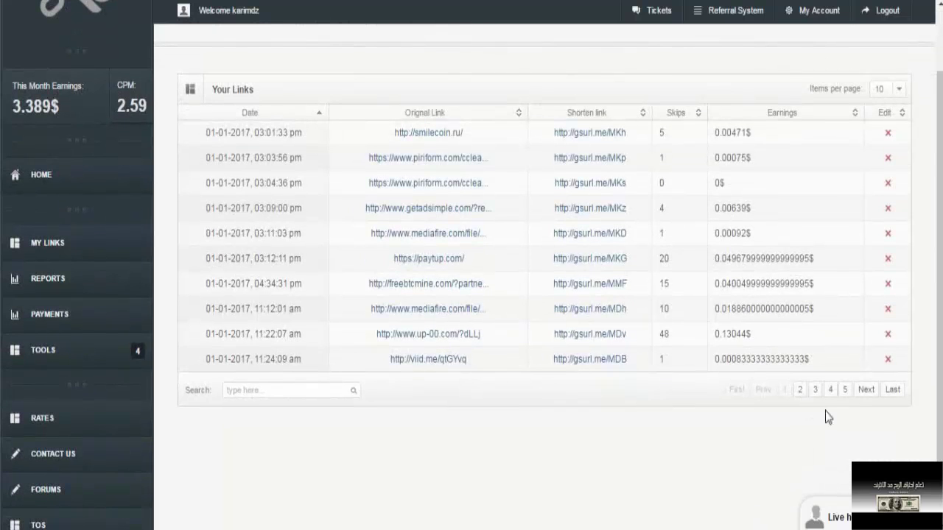
scroll(828, 417, "up", 1)
scroll(828, 414, "down", 1)
Open the earnings report and examine this month's skips, this and last month's earnings, and the daily earnings table.
left_click(65, 289)
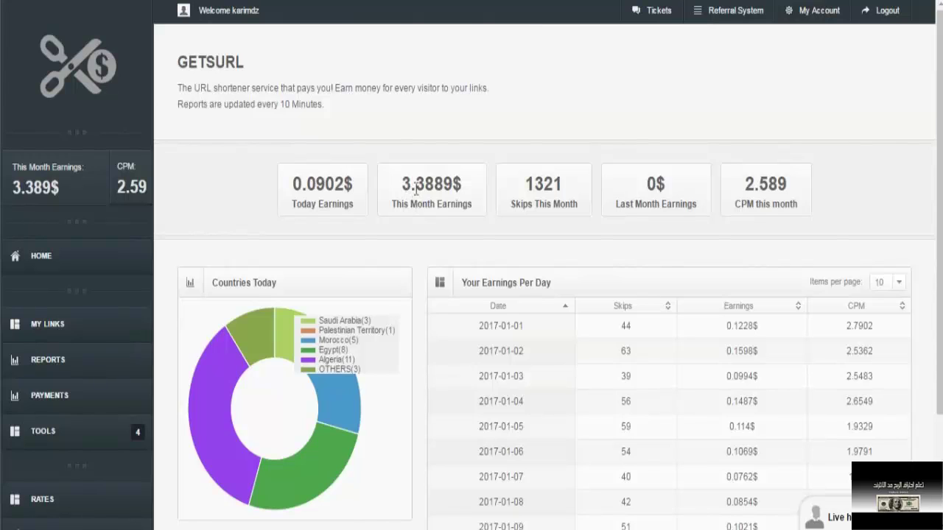
double_click(546, 188)
left_click(547, 189)
double_click(417, 190)
left_click(419, 190)
double_click(655, 184)
left_click(651, 183)
double_click(651, 183)
left_click(655, 190)
scroll(662, 199, "down", 2)
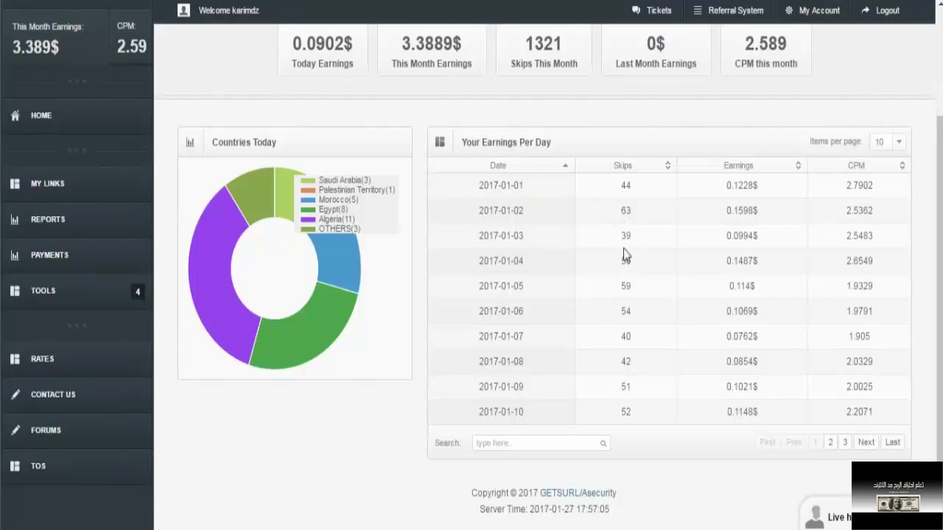
Open the payments page and examine the unpaid balance and the payment history table.
left_click(77, 262)
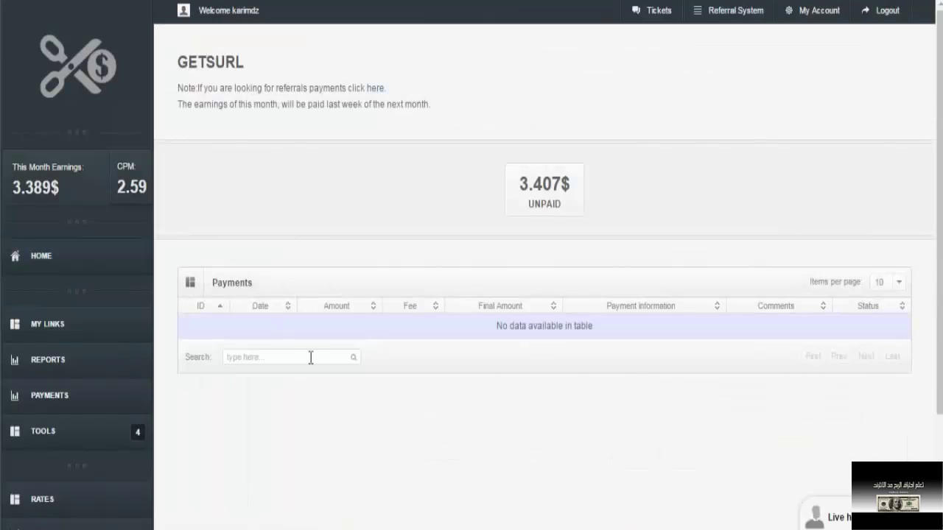
scroll(311, 361, "down", 2)
scroll(310, 364, "up", 2)
scroll(349, 362, "down", 2)
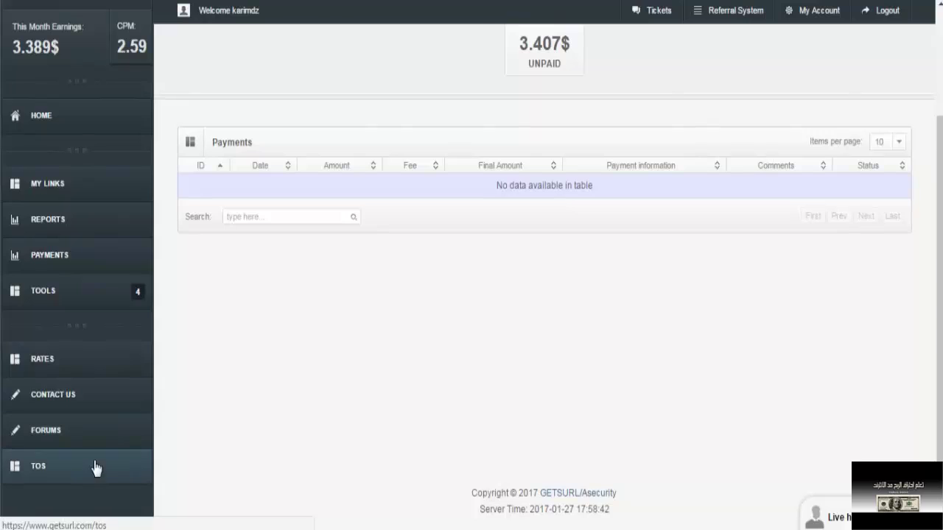
scroll(353, 419, "up", 1)
scroll(354, 419, "up", 3)
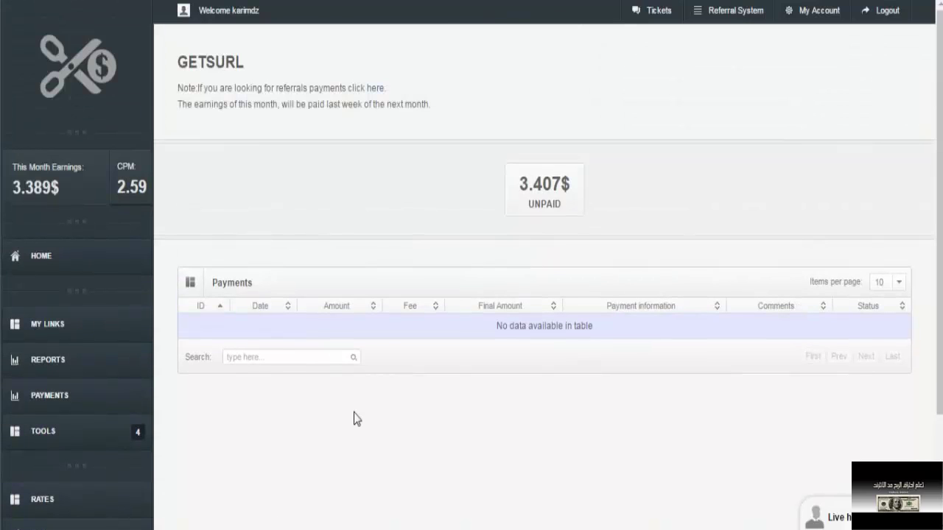
Return to the home page and shorten the web address held in the clipboard.
left_click(23, 269)
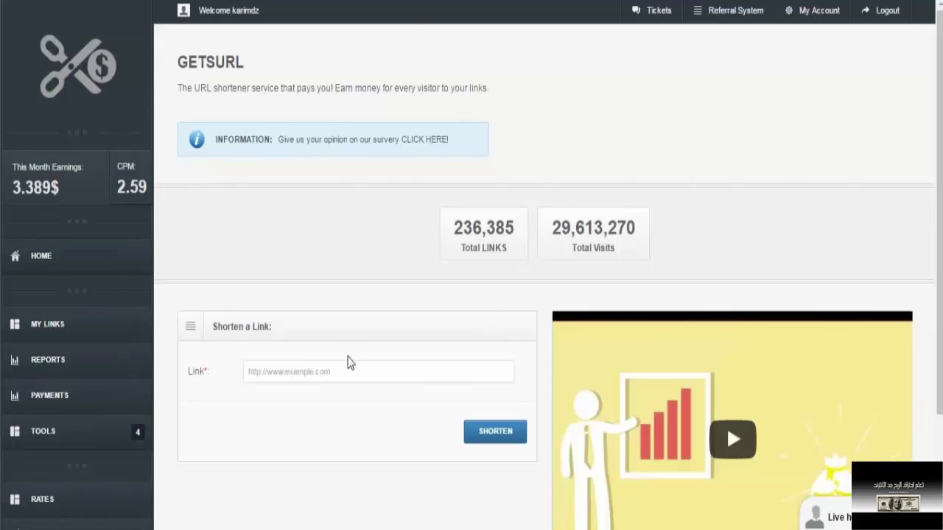
right_click(361, 374)
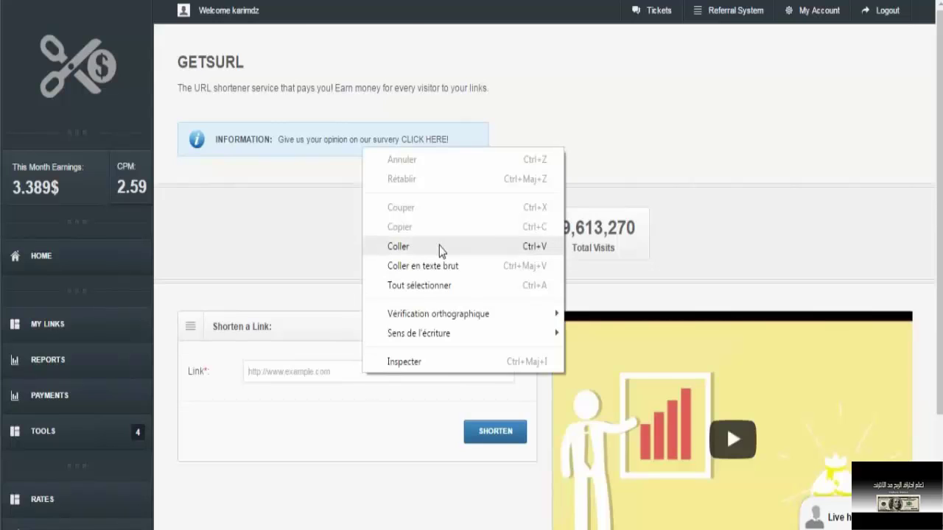
left_click(441, 248)
left_click(483, 432)
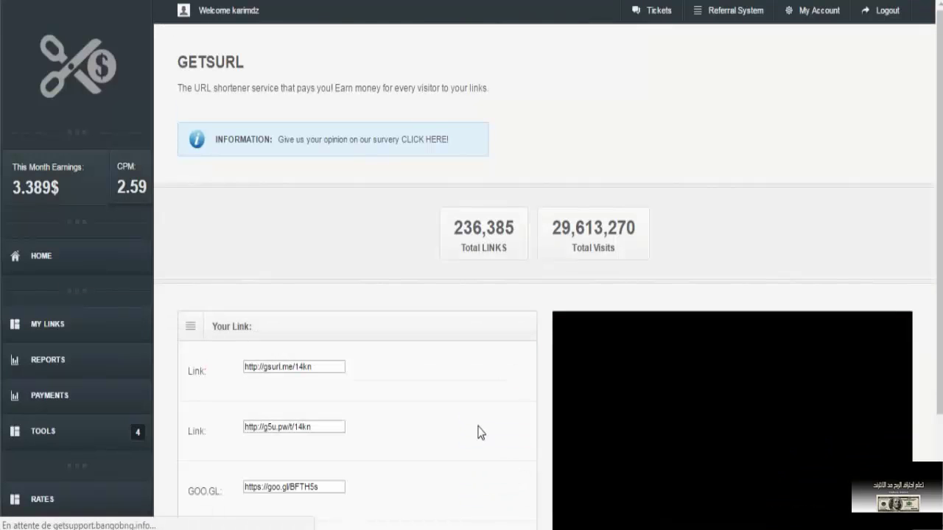
Examine the generated short links, highlighting the gsurl.me and g5u.pw versions.
scroll(477, 429, "down", 1)
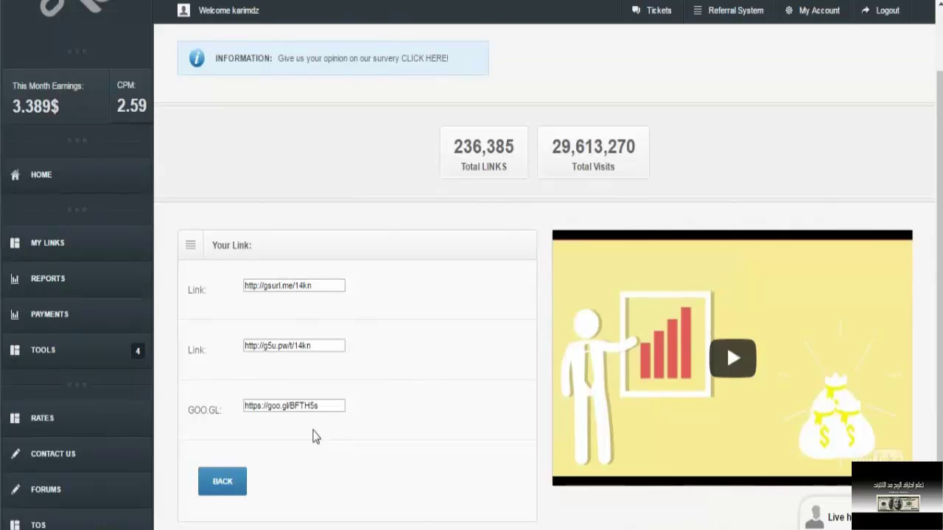
left_click(328, 351)
triple_click(320, 349)
left_click(320, 349)
left_click_drag(297, 286, 303, 286)
triple_click(318, 291)
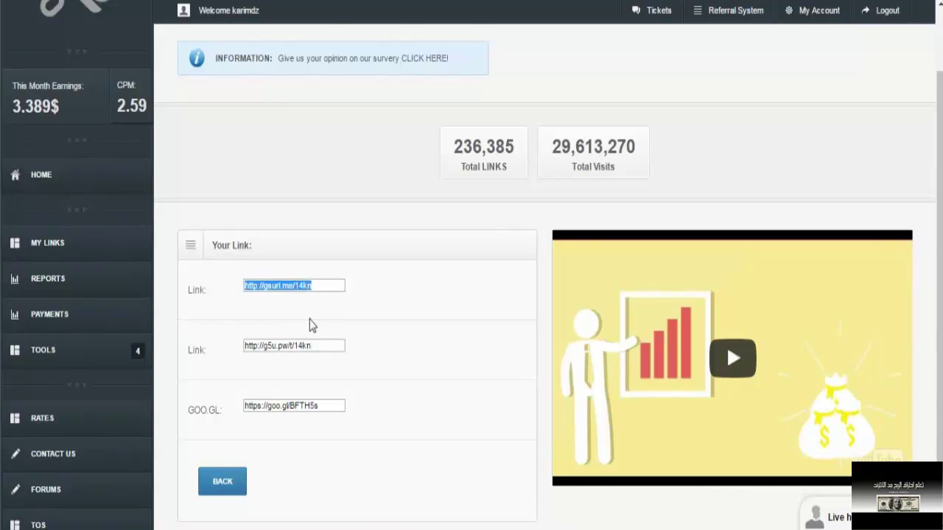
left_click(309, 325)
triple_click(312, 348)
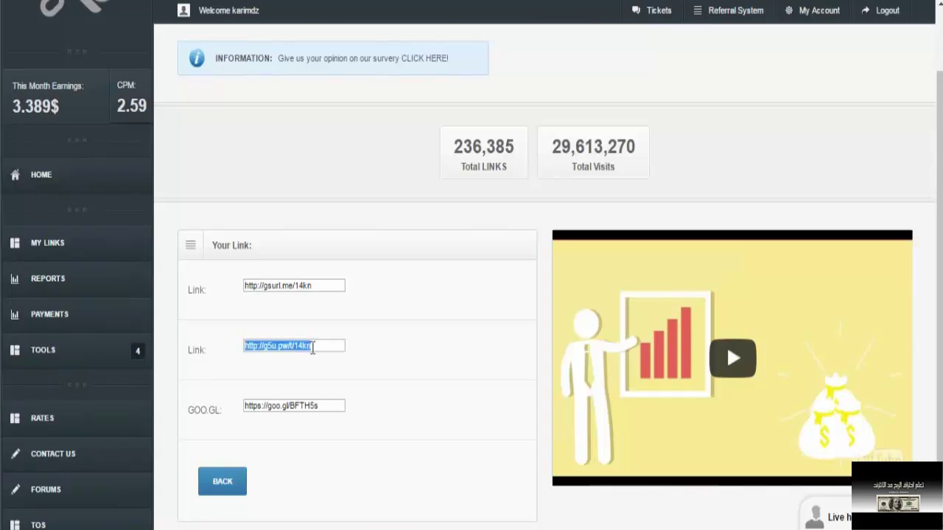
left_click(312, 349)
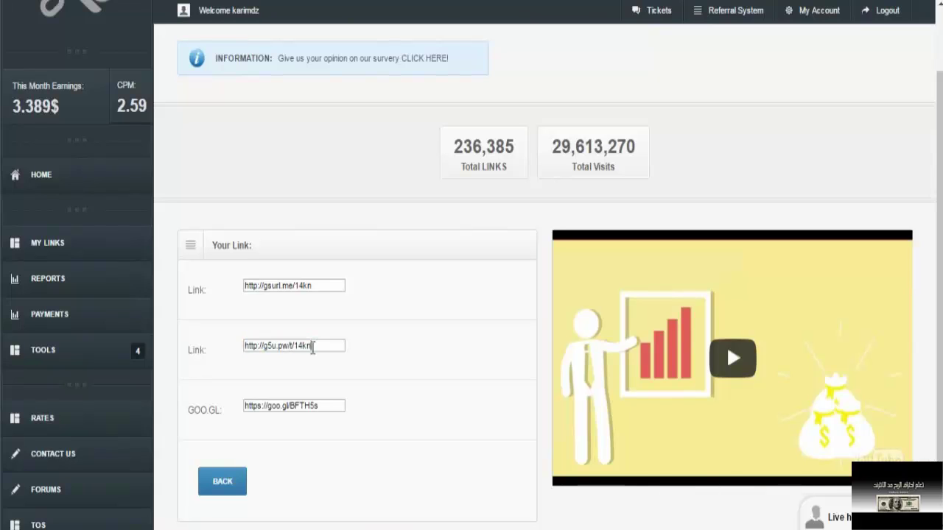
double_click(312, 349)
triple_click(312, 349)
key("ctrl+c")
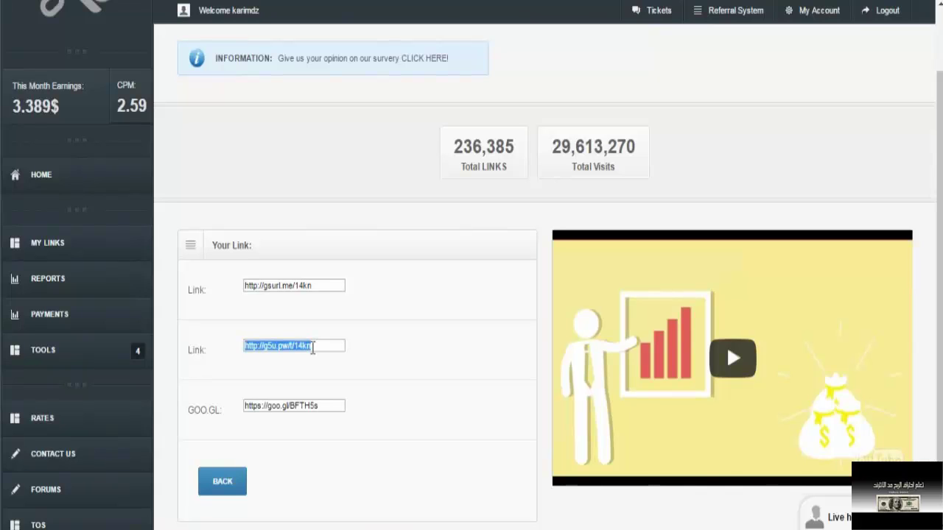
right_click(312, 349)
left_click(341, 153)
key("ctrl+t")
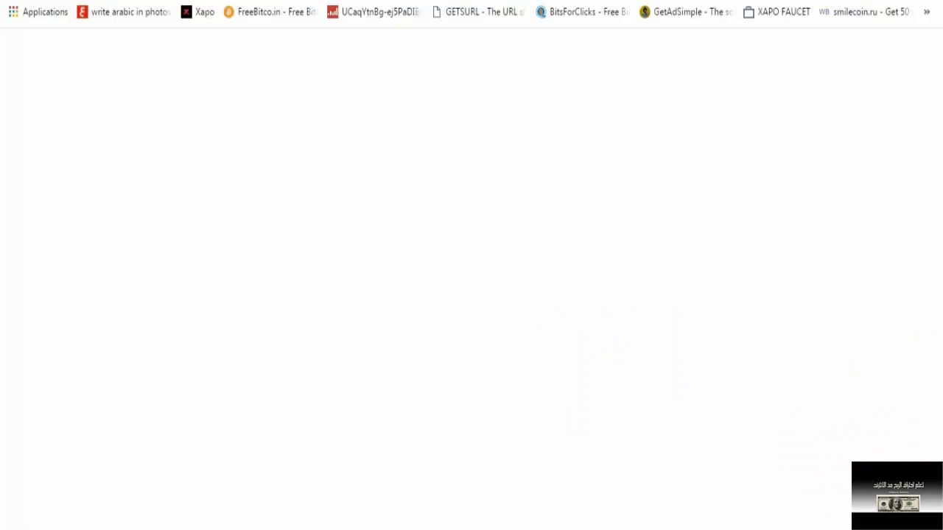
right_click(317, 2)
left_click(370, 66)
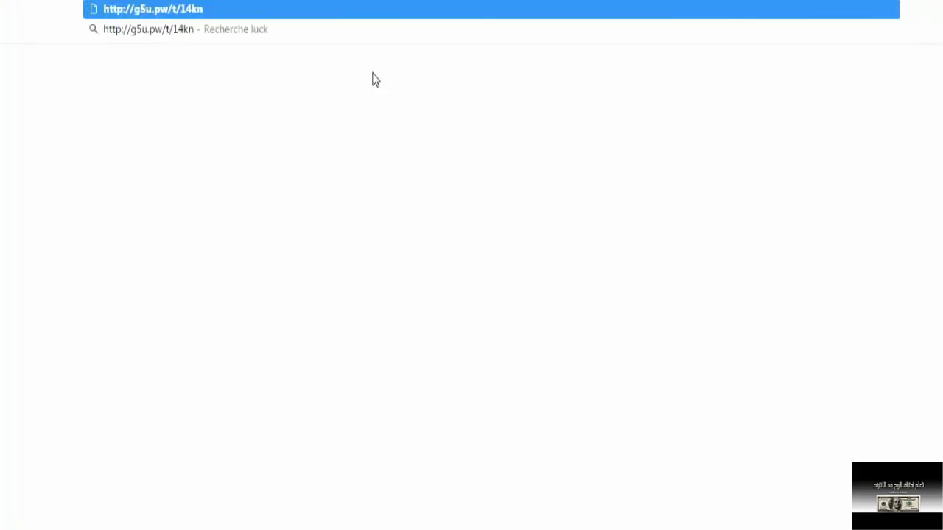
key("Return")
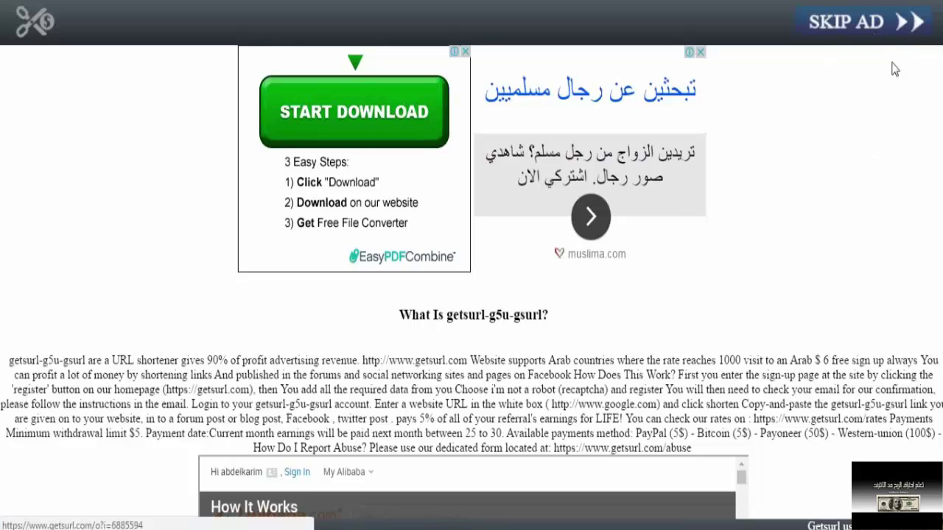
left_click(853, 24)
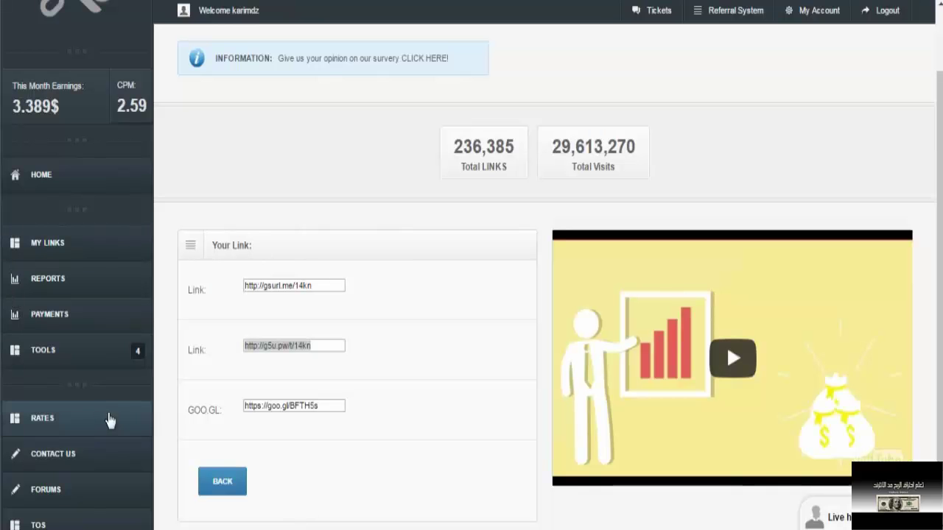
Open the account settings, highlight the payment data of the existing btc method, and delete that method.
left_click(59, 247)
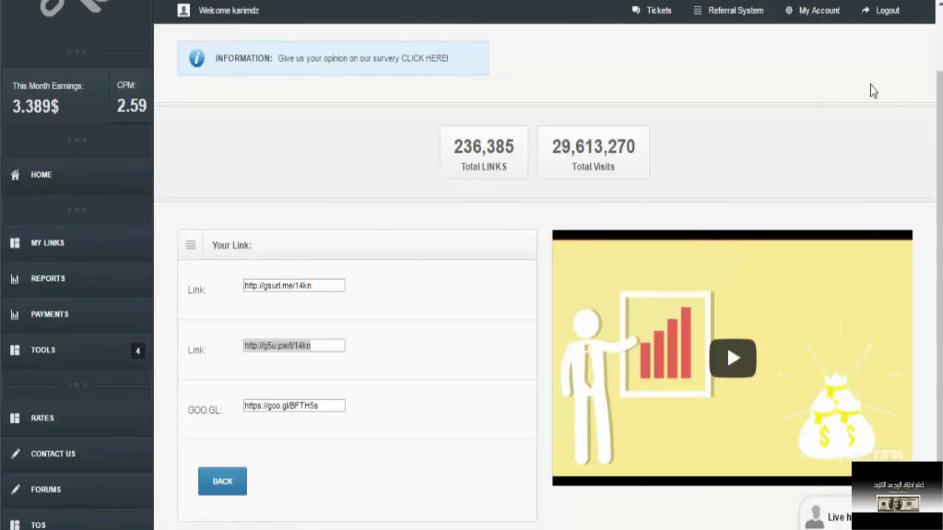
left_click(842, 45)
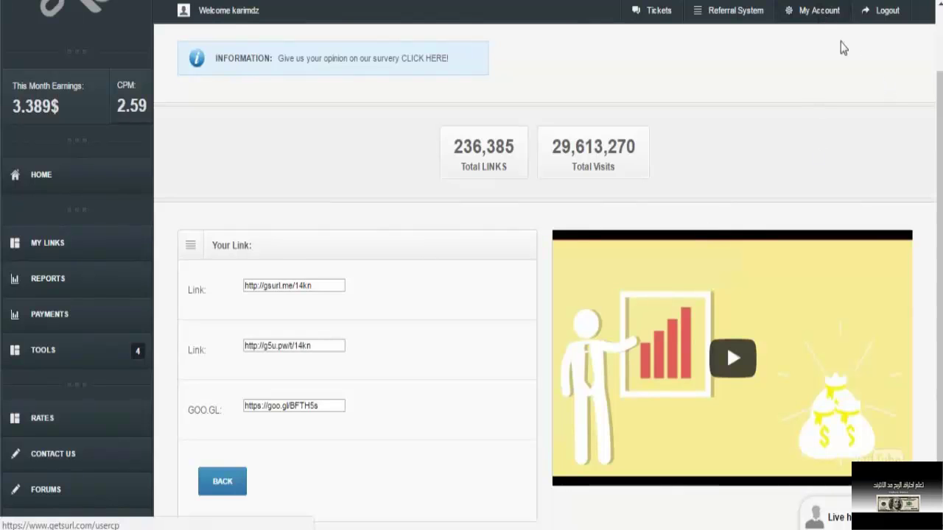
left_click(867, 109)
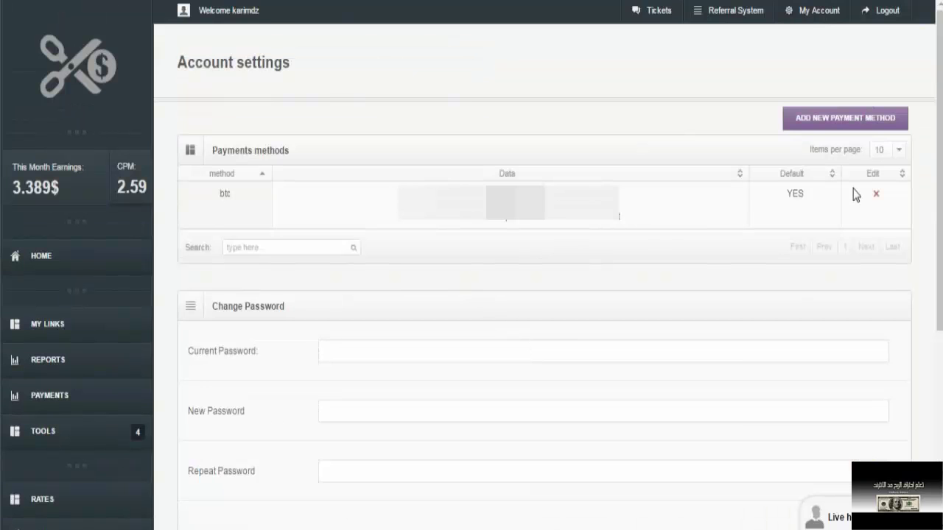
double_click(508, 219)
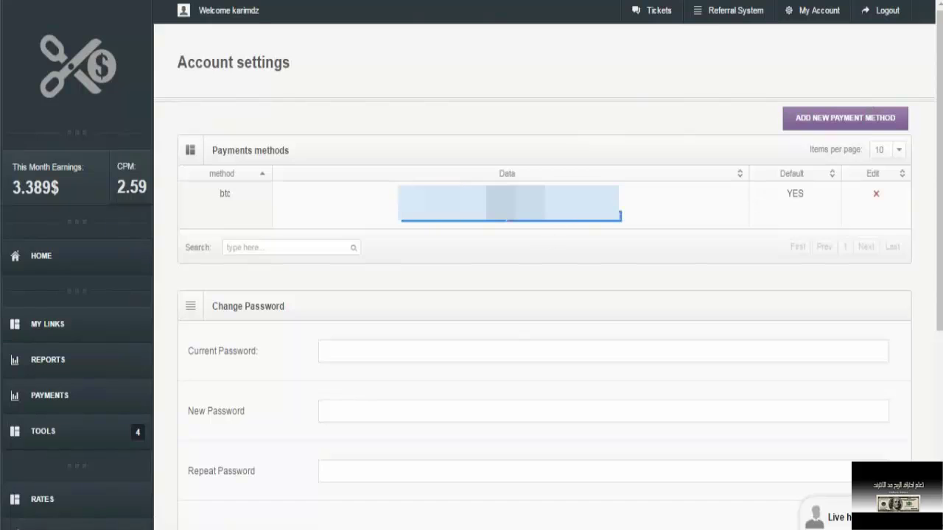
left_click(508, 218)
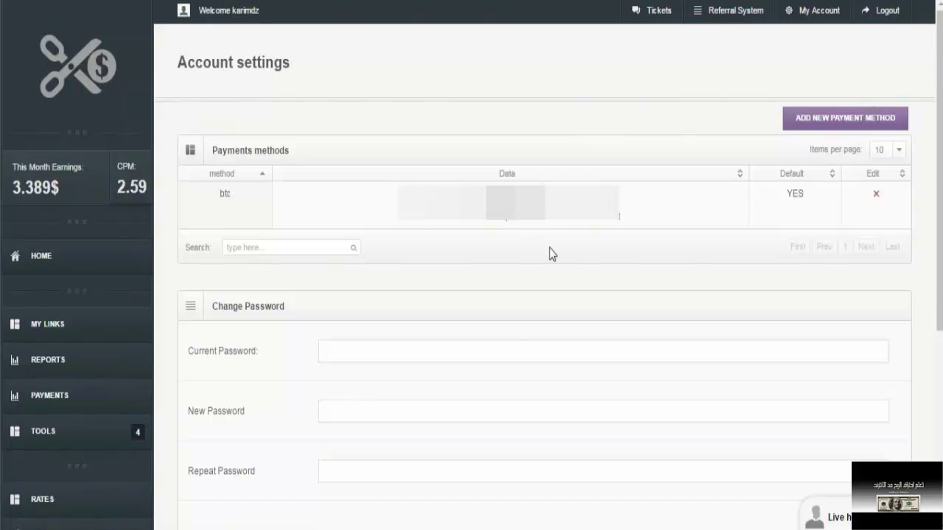
left_click(877, 195)
left_click(878, 197)
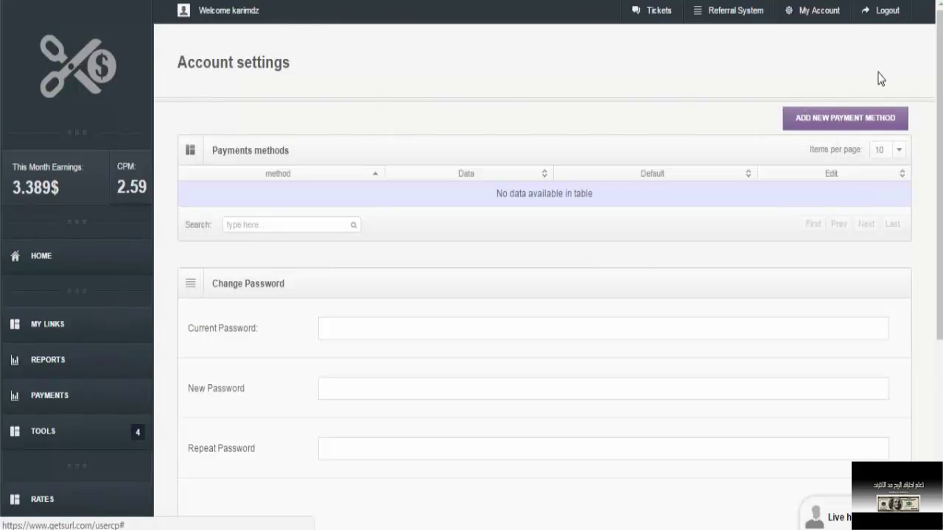
Start adding a new payment method of type BITCOIN(5$+).
left_click(828, 127)
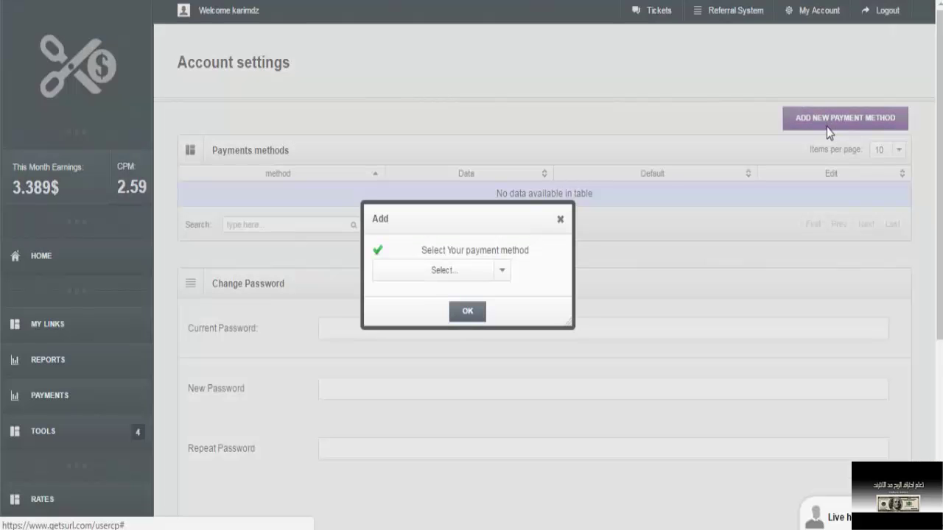
left_click(499, 278)
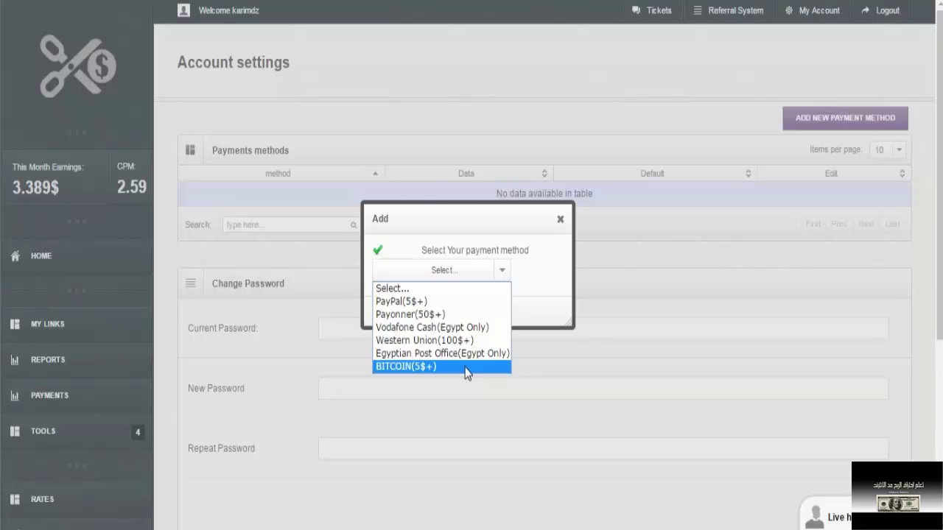
left_click(467, 366)
left_click(466, 311)
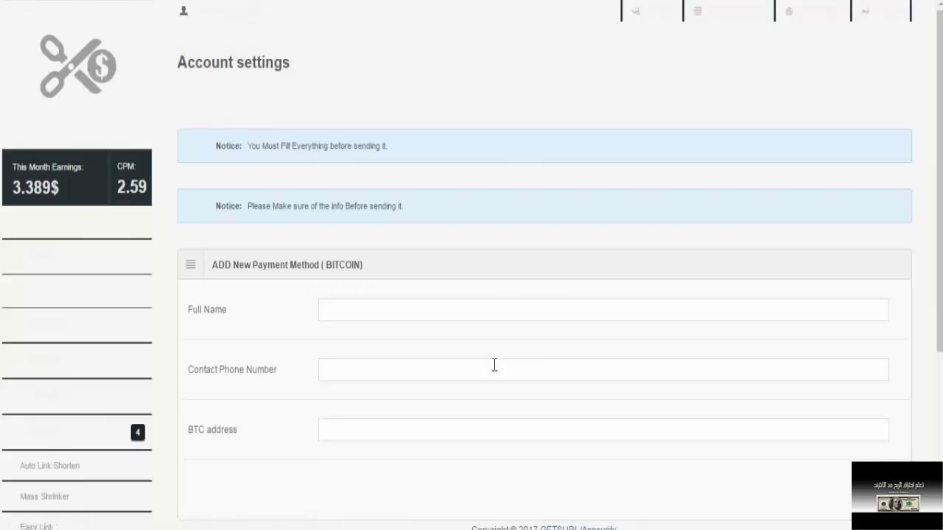
Autofill the account holder's full name and contact phone number in the Bitcoin form, and clear the autofilled BTC address.
left_click(438, 305)
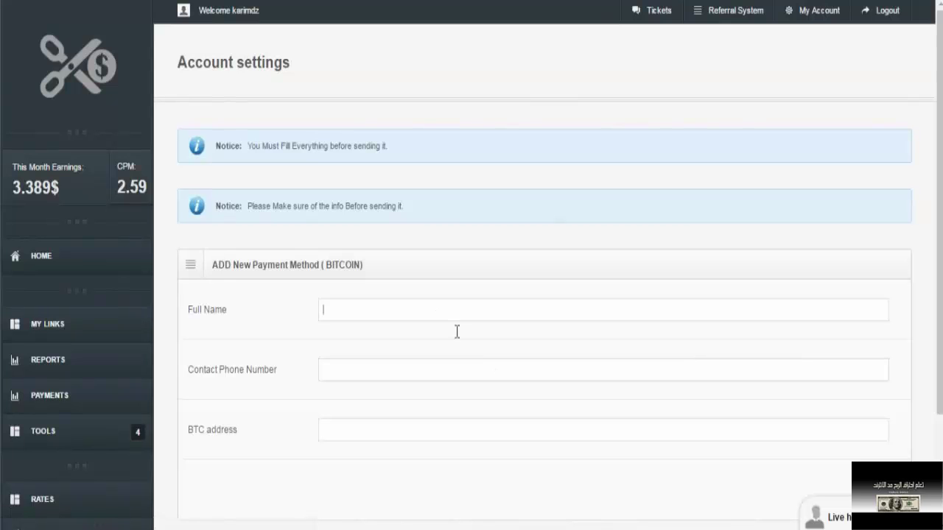
left_click(457, 332)
scroll(450, 380, "down", 2)
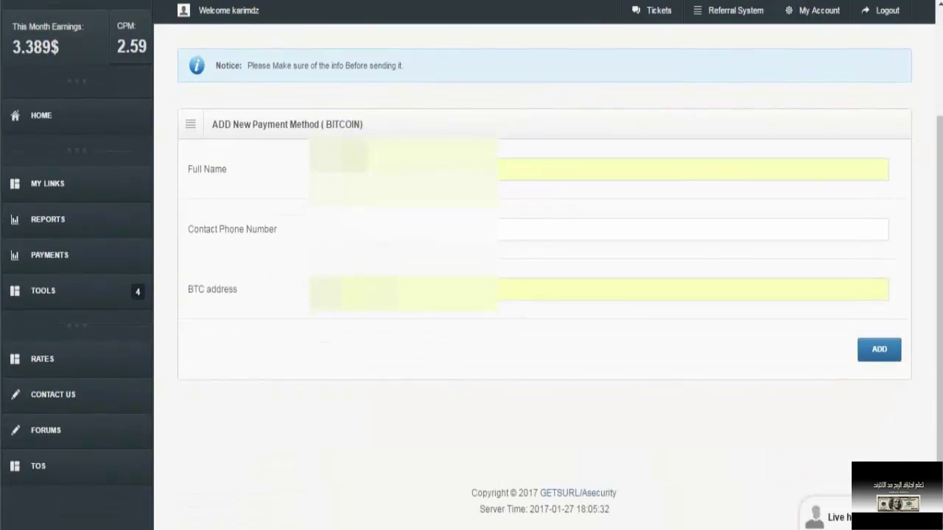
left_click(402, 290)
left_click(402, 309)
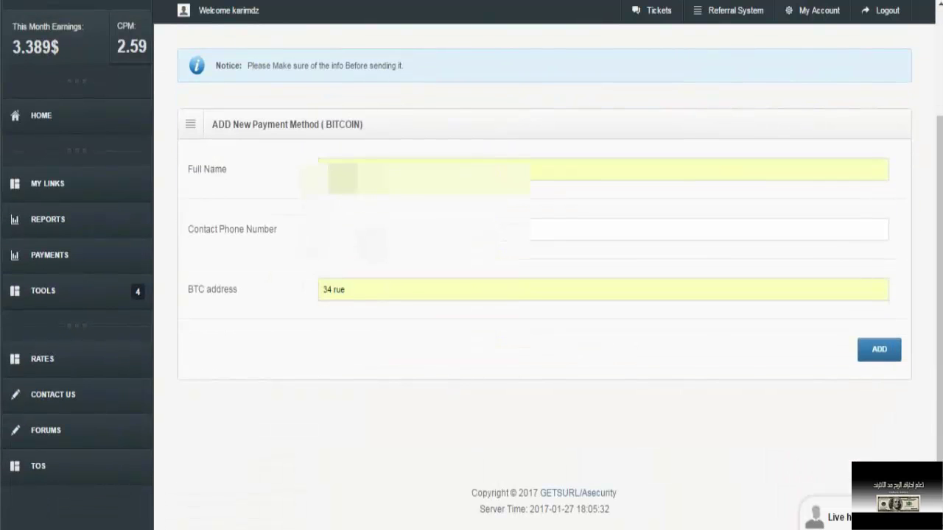
left_click(402, 295)
double_click(399, 296)
triple_click(400, 295)
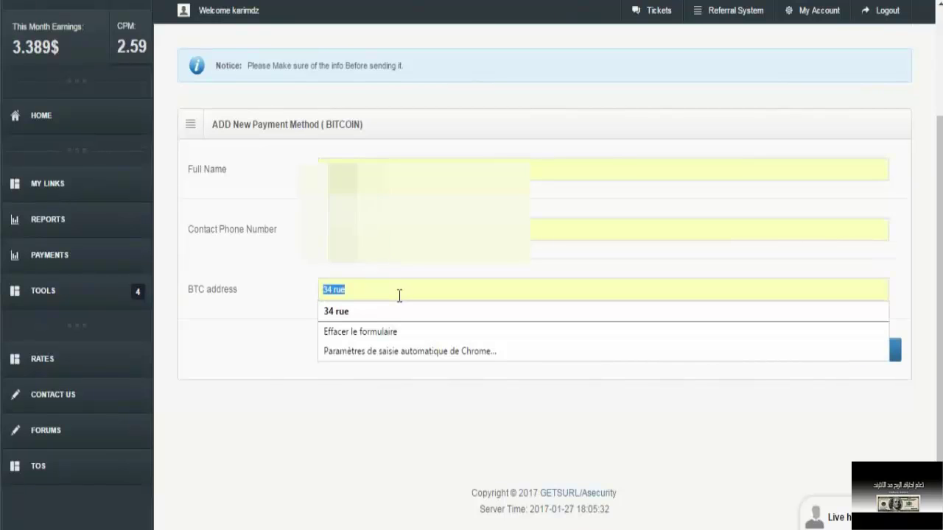
key("BackSpace")
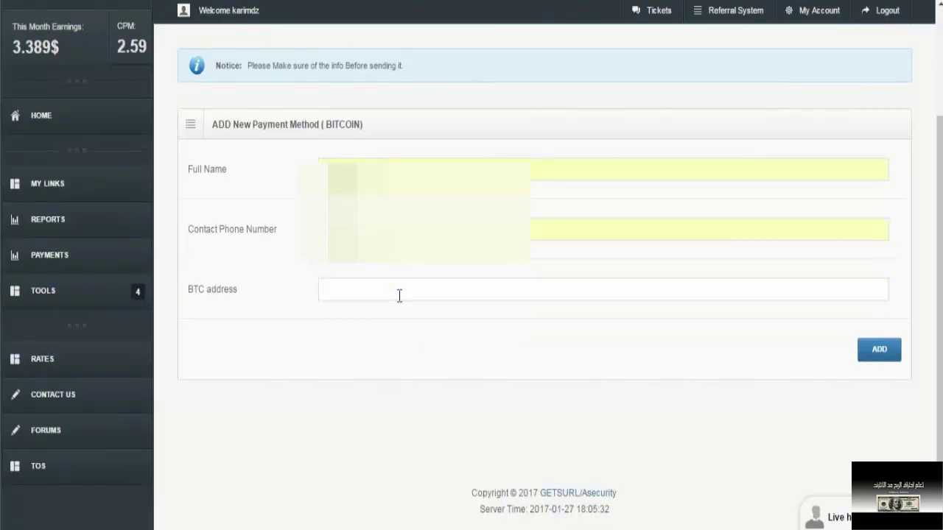
left_click(400, 296)
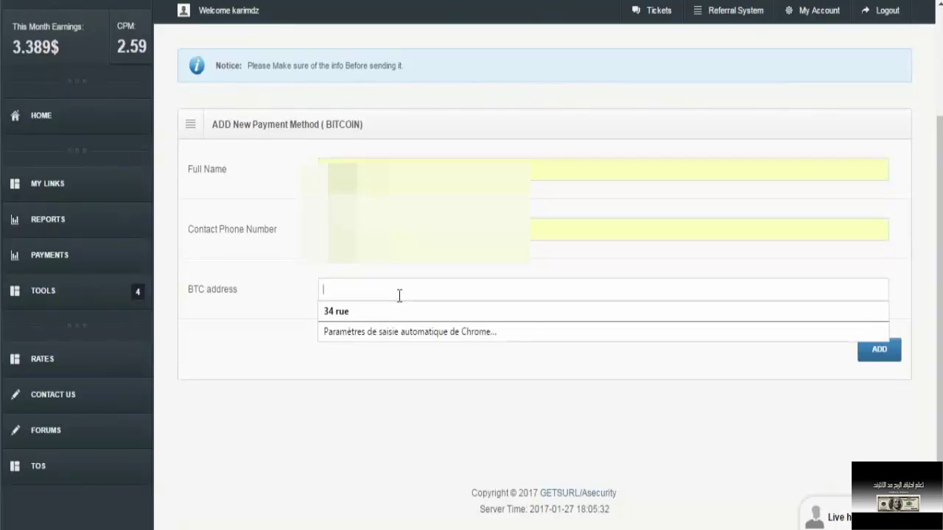
right_click(400, 295)
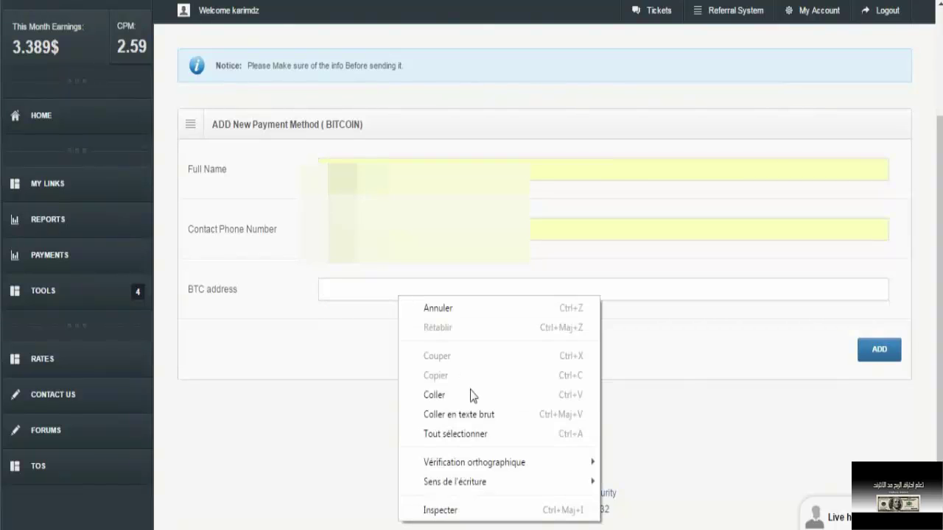
left_click(476, 395)
triple_click(392, 296)
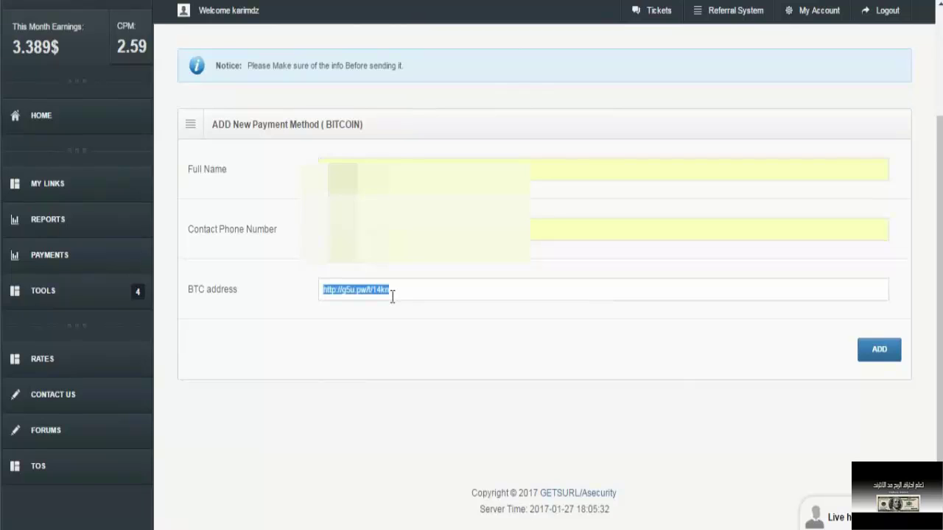
key("BackSpace")
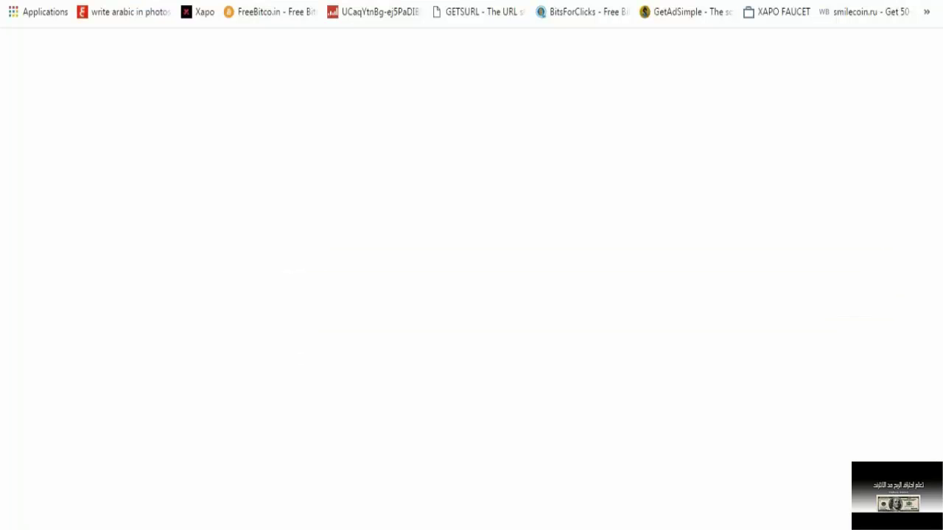
Copy the Bitcoin wallet address from the browser, paste it as the BTC address and submit the new payment method.
left_click(927, 12)
right_click(501, 2)
left_click(523, 46)
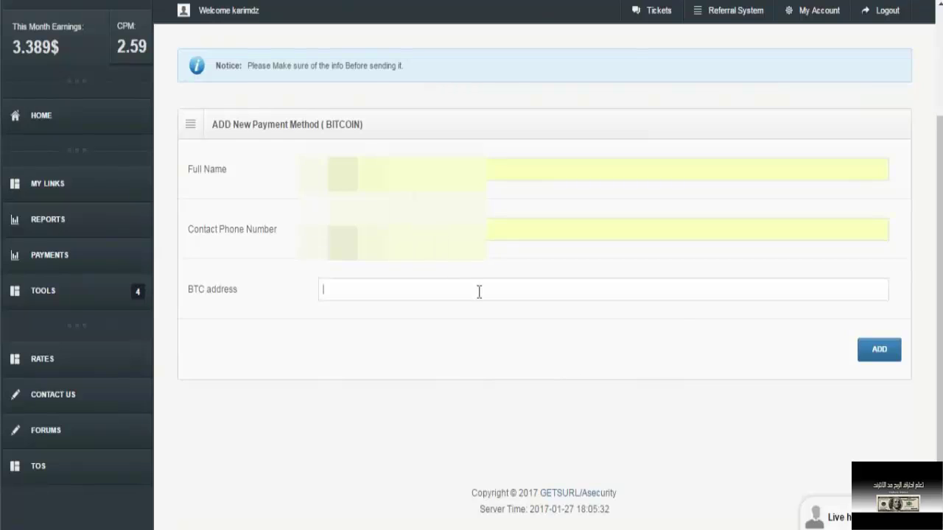
right_click(479, 292)
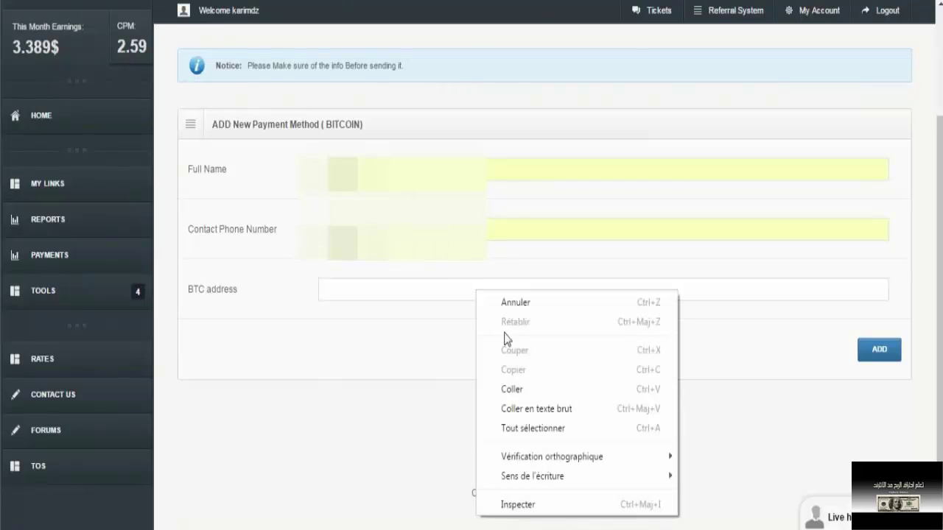
left_click(537, 387)
left_click(888, 353)
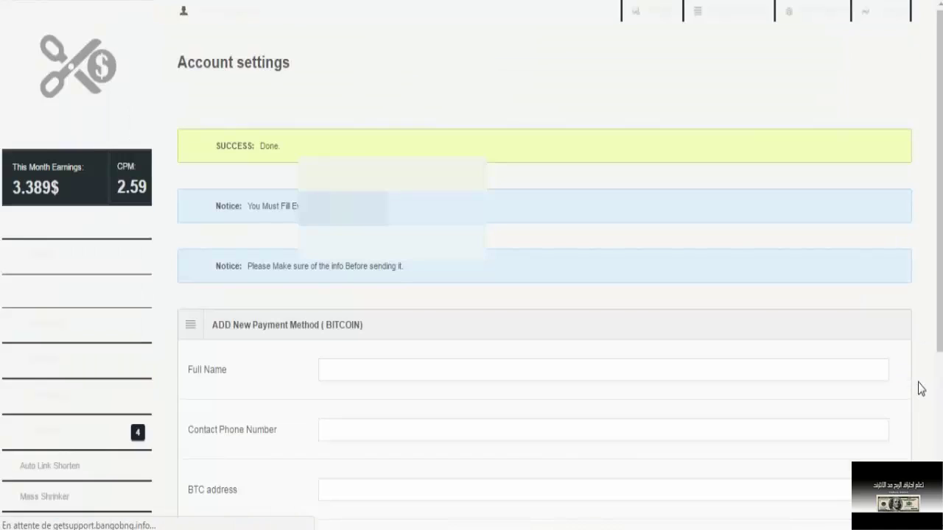
Return to the account settings and check the payment data saved for the new btc method.
scroll(538, 381, "down", 2)
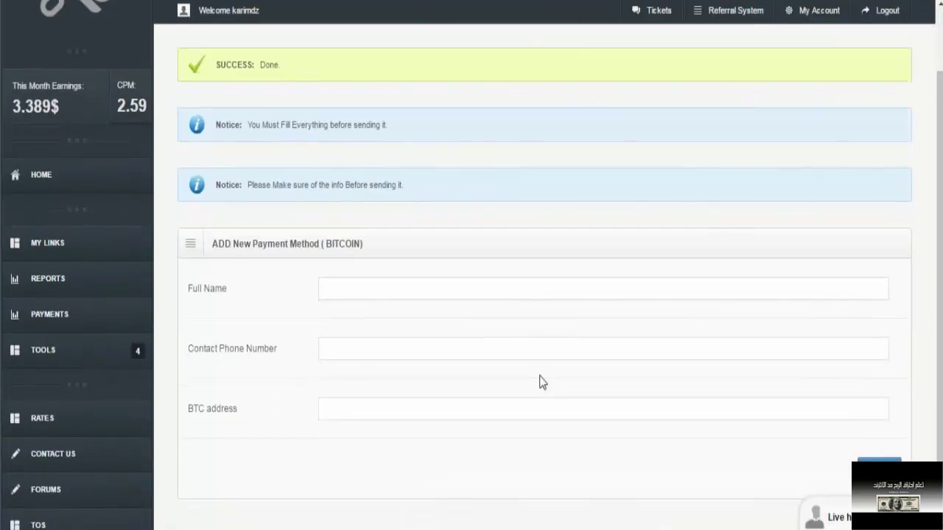
scroll(540, 377, "up", 2)
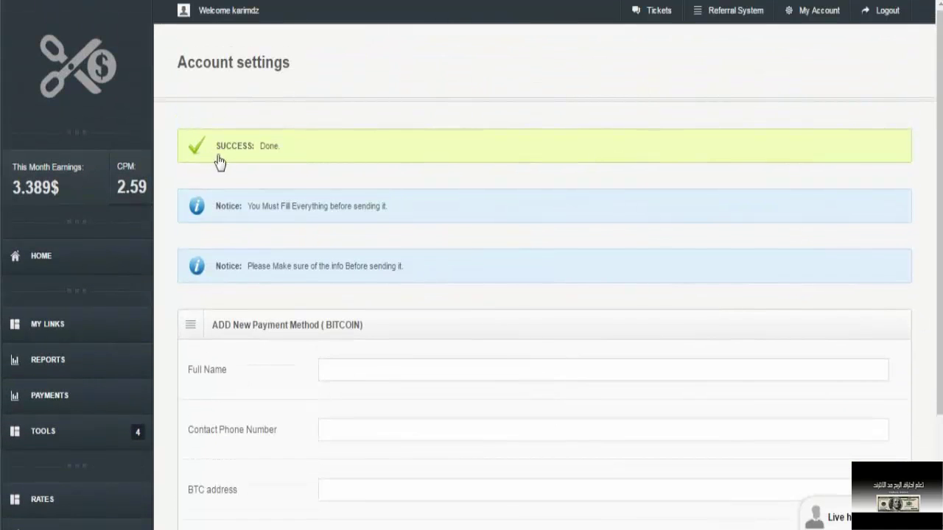
left_click(786, 22)
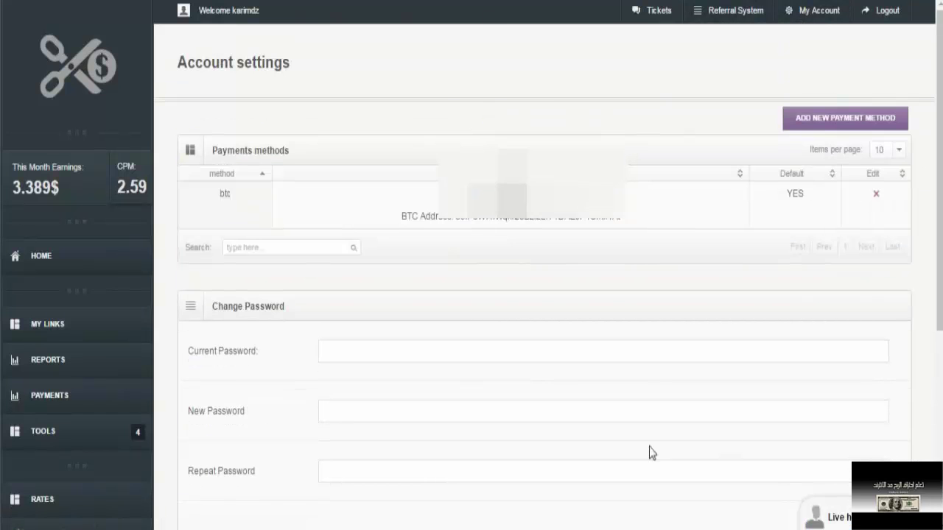
triple_click(549, 221)
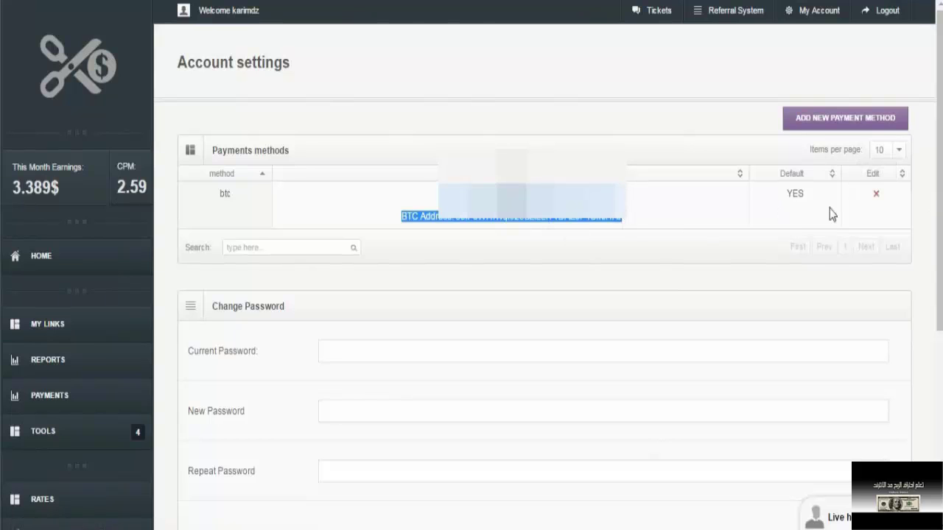
Delete the btc payment method and start adding a new one of type PayPal(5$+).
left_click(881, 199)
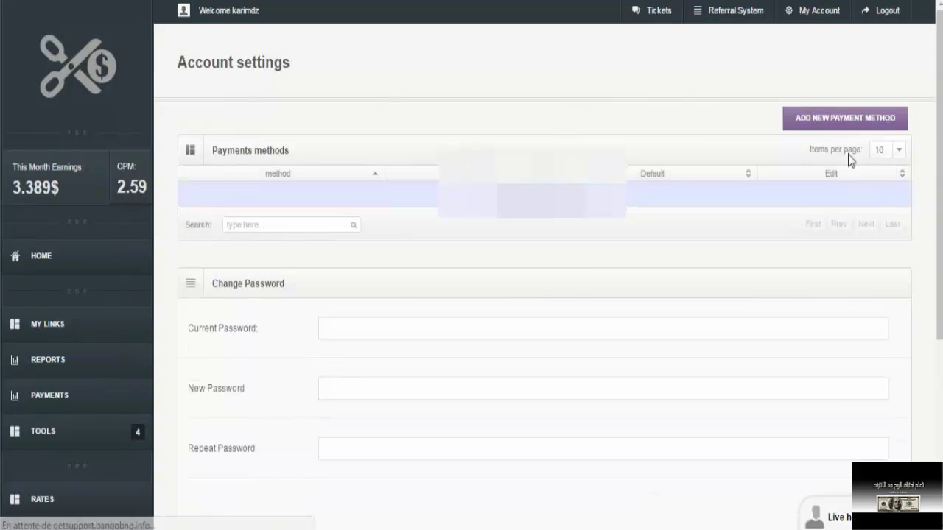
left_click(821, 125)
left_click(499, 273)
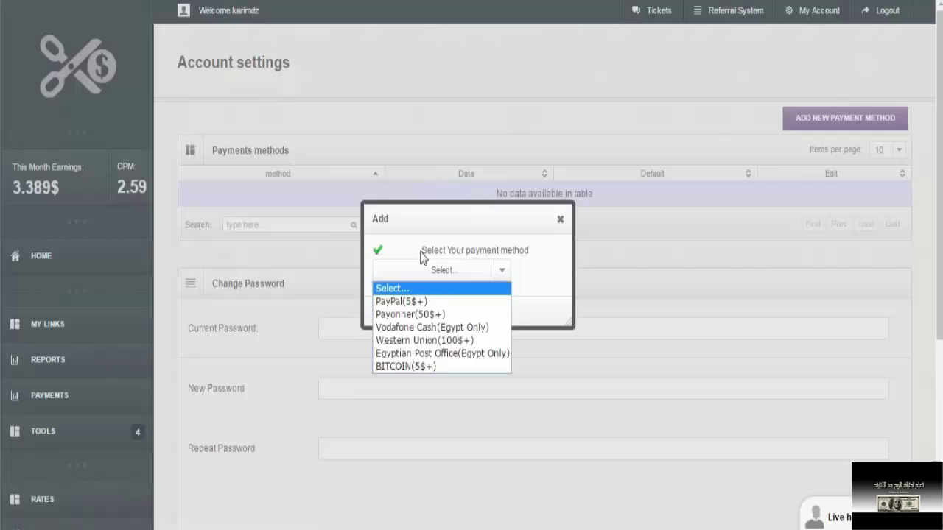
left_click(460, 299)
left_click(468, 313)
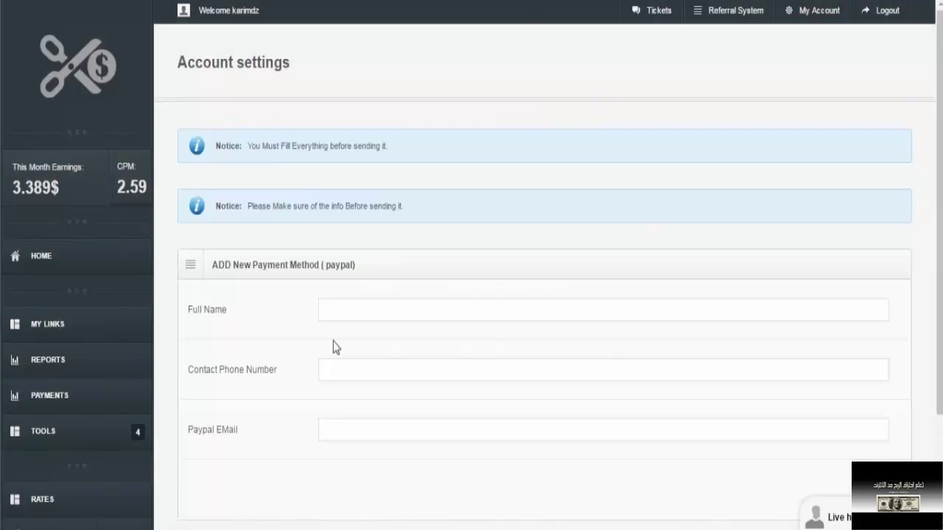
Autofill the PayPal form with the account holder's full name and PayPal e-mail, and submit it.
left_click(389, 318)
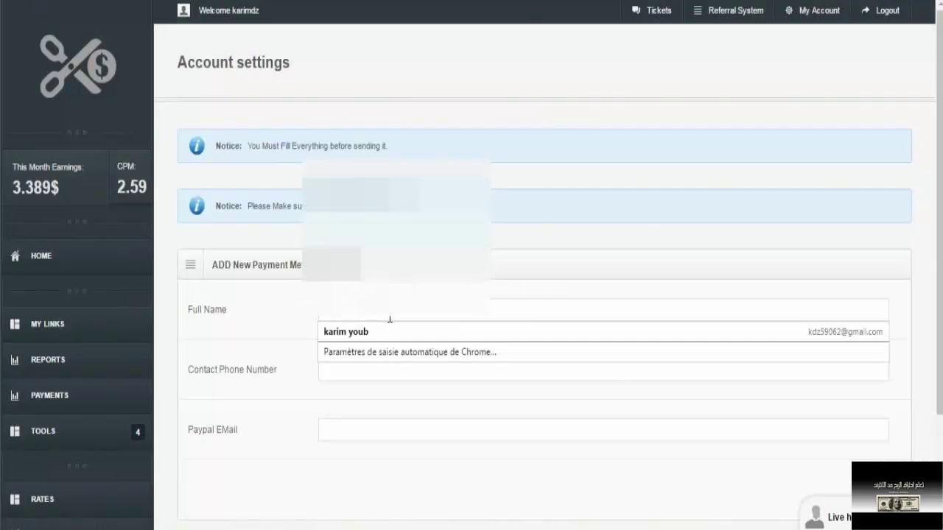
left_click(398, 333)
scroll(373, 429, "down", 1)
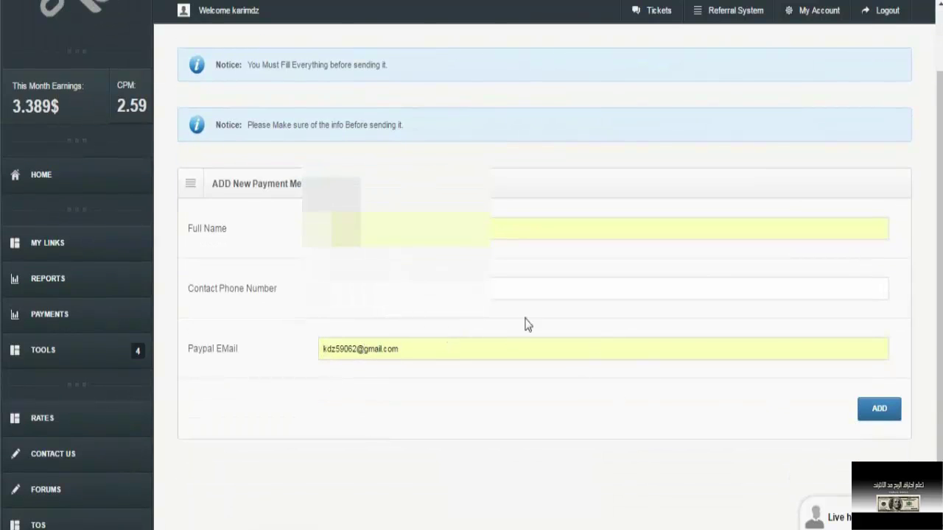
left_click(492, 290)
left_click(870, 423)
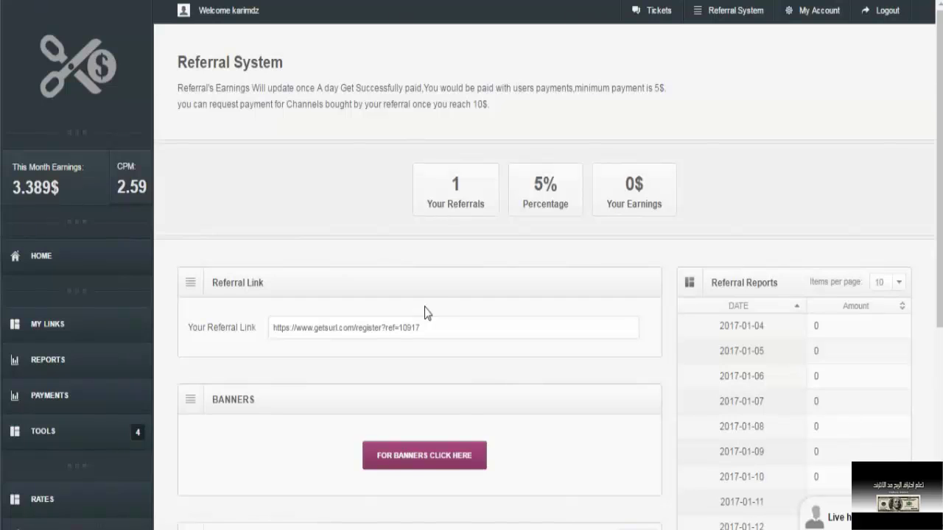
Examine the Referral System page down to the referral payments and upgrade earnings, highlighting the referral link and the number of referrals.
scroll(424, 312, "down", 2)
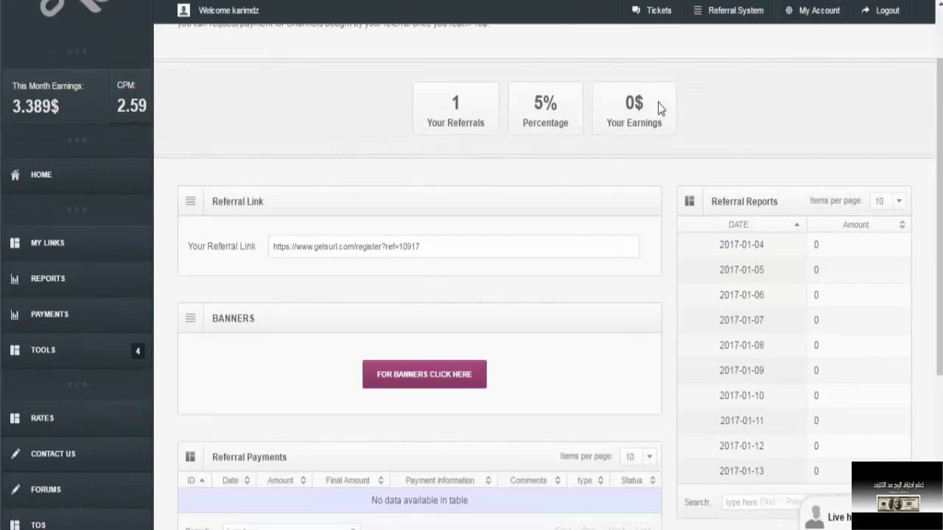
triple_click(430, 251)
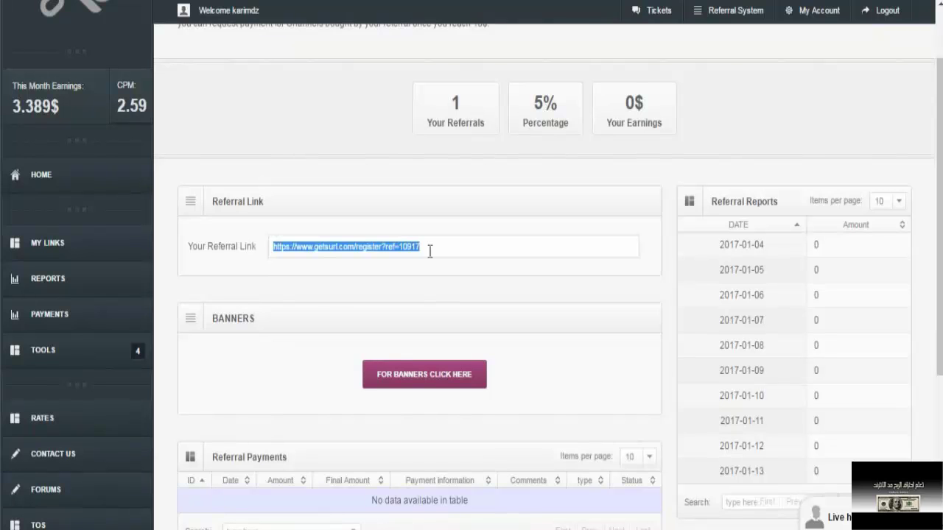
left_click(429, 252)
scroll(467, 290, "down", 6)
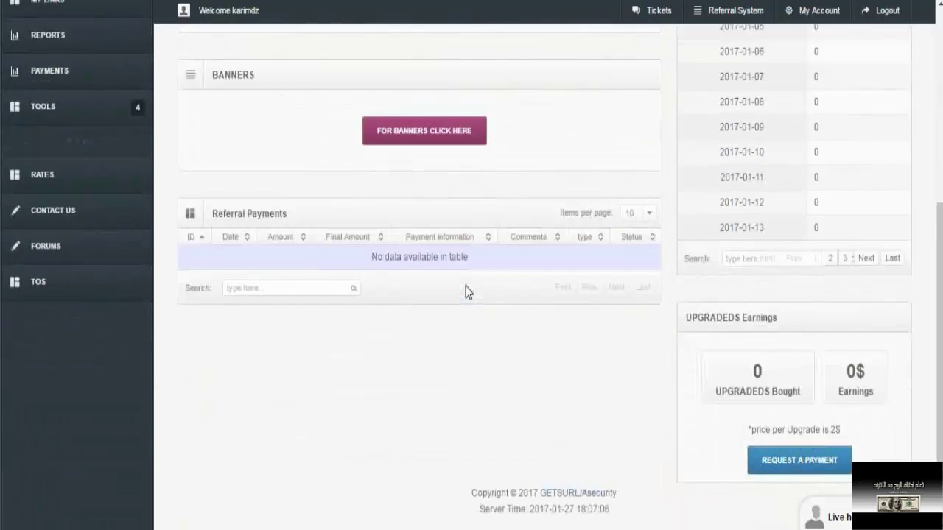
scroll(467, 290, "up", 4)
scroll(467, 290, "up", 3)
double_click(456, 186)
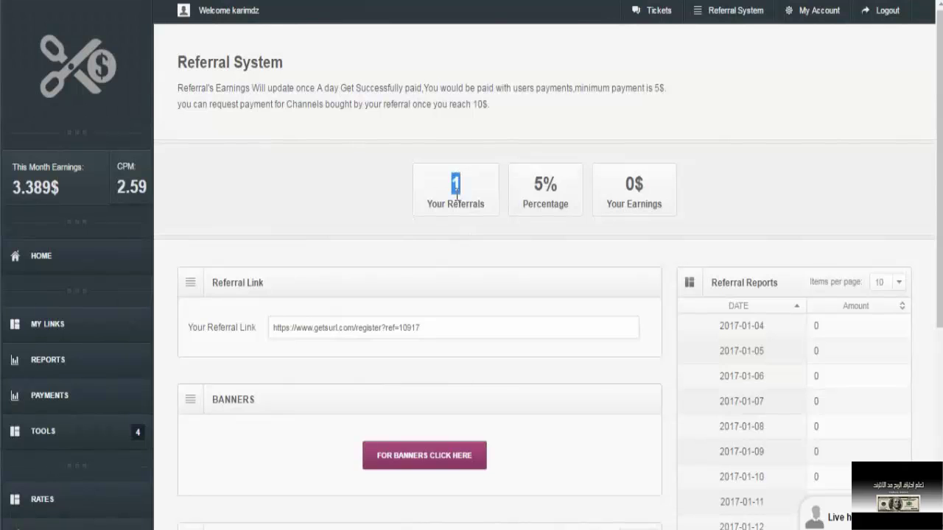
left_click(457, 194)
scroll(555, 207, "down", 4)
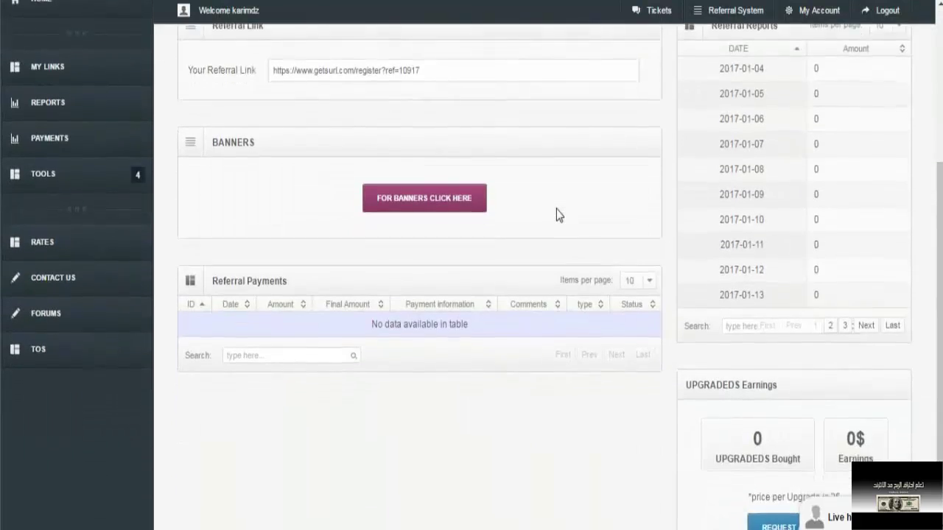
scroll(556, 209, "down", 1)
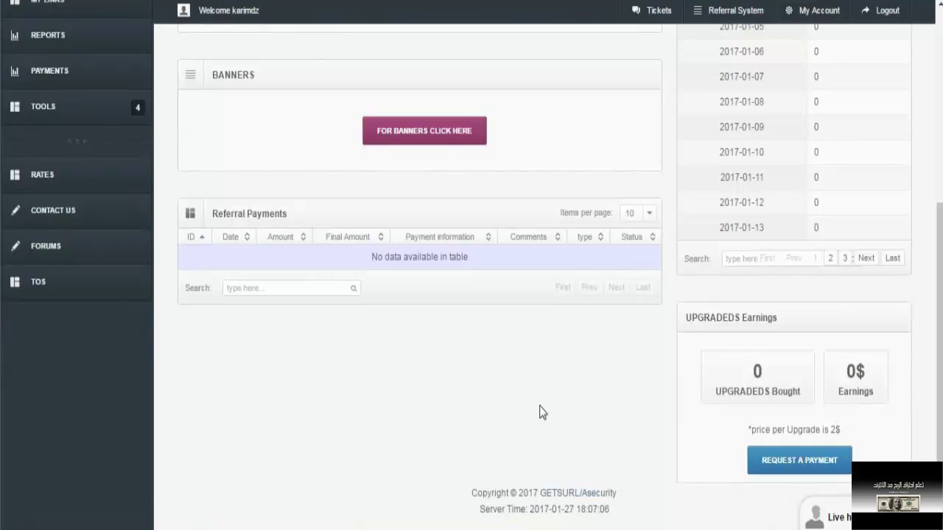
scroll(539, 406, "up", 5)
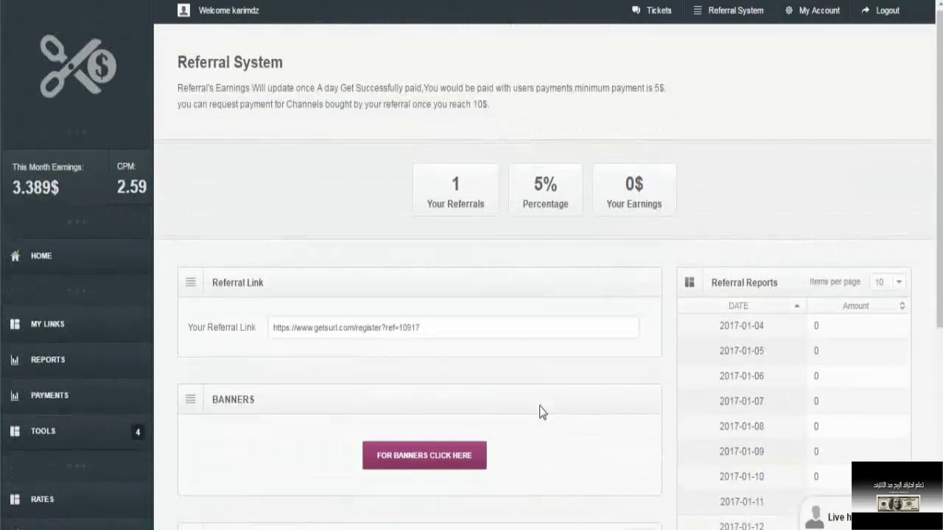